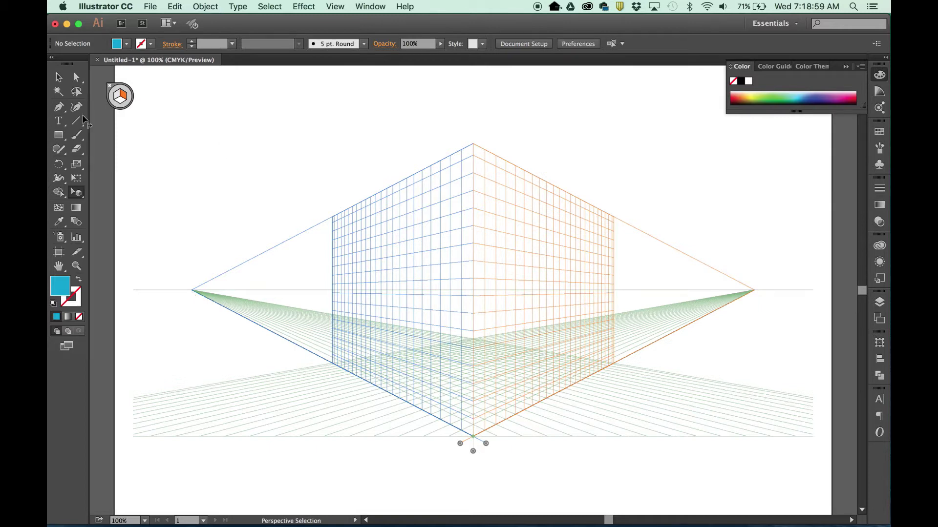
# Select the Rectangle tool to draw on the two-point perspective grid
pyautogui.click(59, 136)
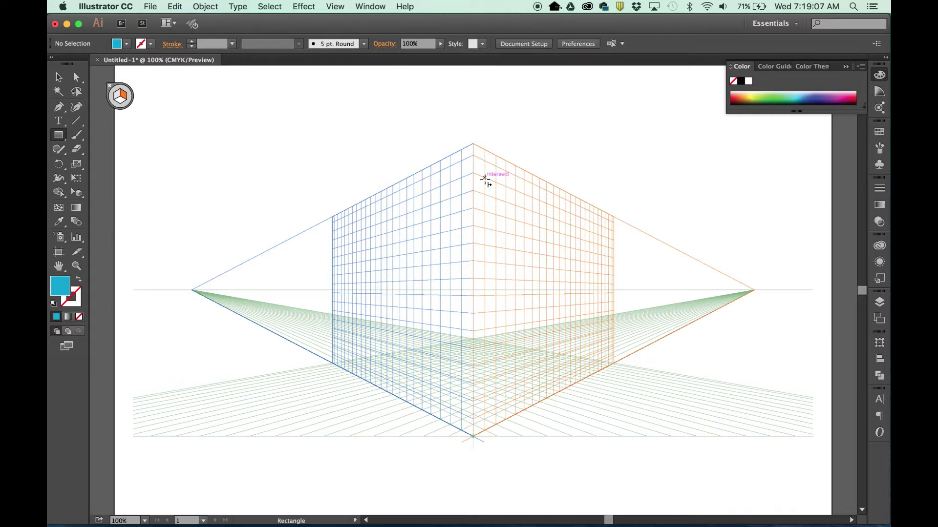
# Draw a rectangle on the right wall plane, then a green rectangle on the left wall plane
pyautogui.moveTo(485, 177); pyautogui.dragTo(605, 348)
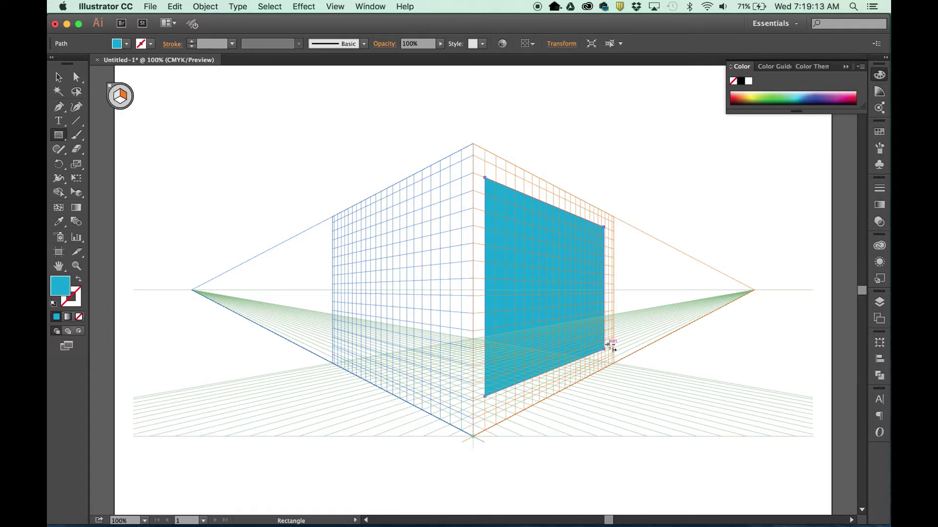
pyautogui.hotkey('shift', 'v')
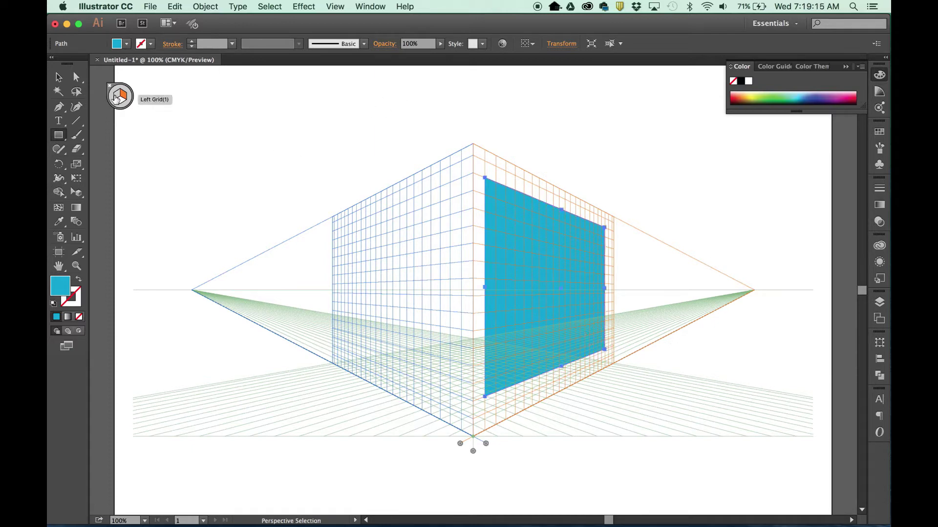
pyautogui.click(117, 97)
pyautogui.press('m')
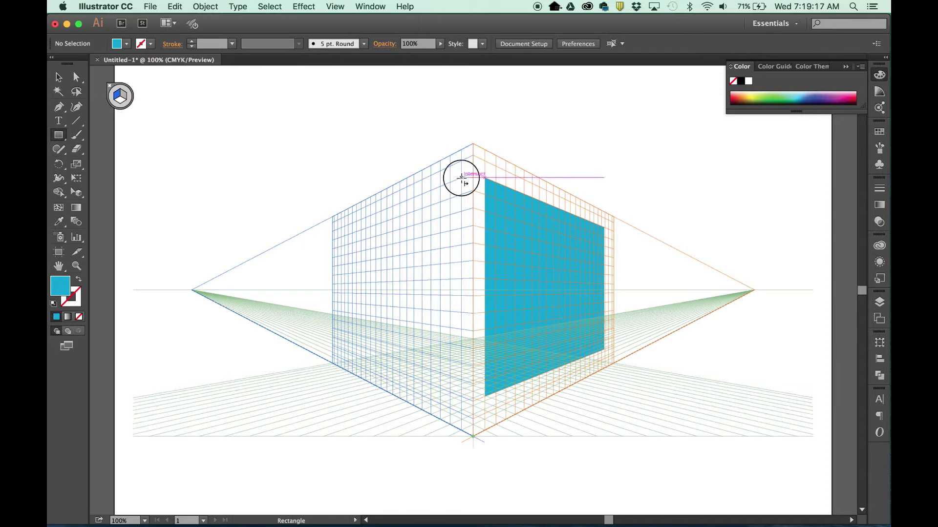
pyautogui.moveTo(461, 178); pyautogui.dragTo(341, 349)
pyautogui.click(780, 98)
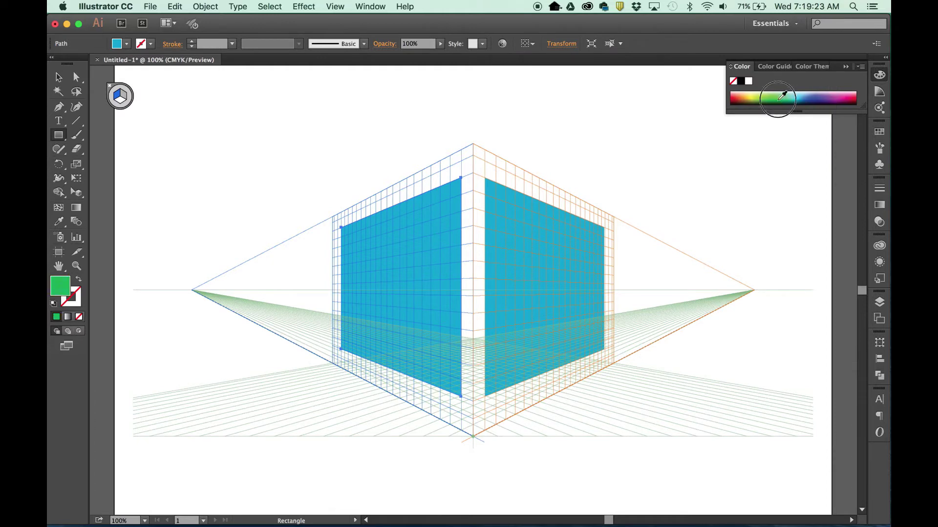
# Draw a brown floor rectangle on the horizontal grid plane
pyautogui.hotkey('shift', 'v')
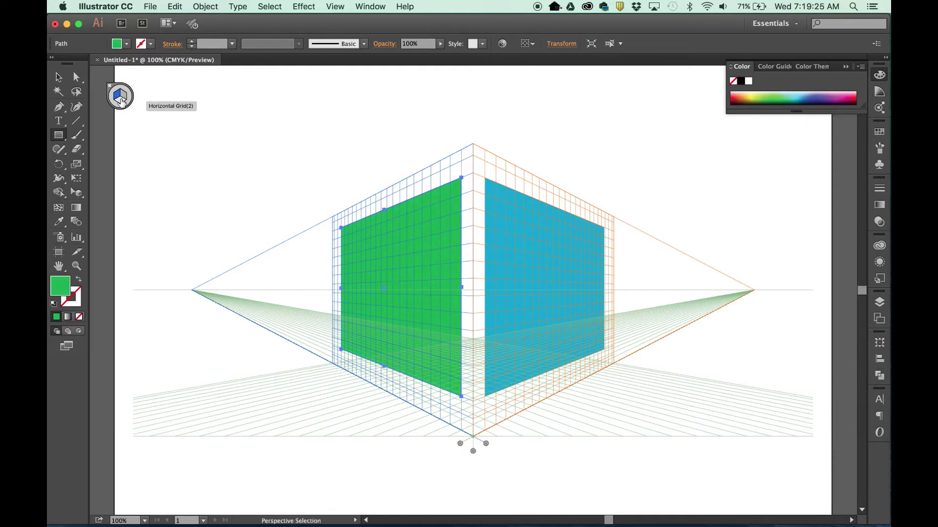
pyautogui.click(120, 102)
pyautogui.press('m')
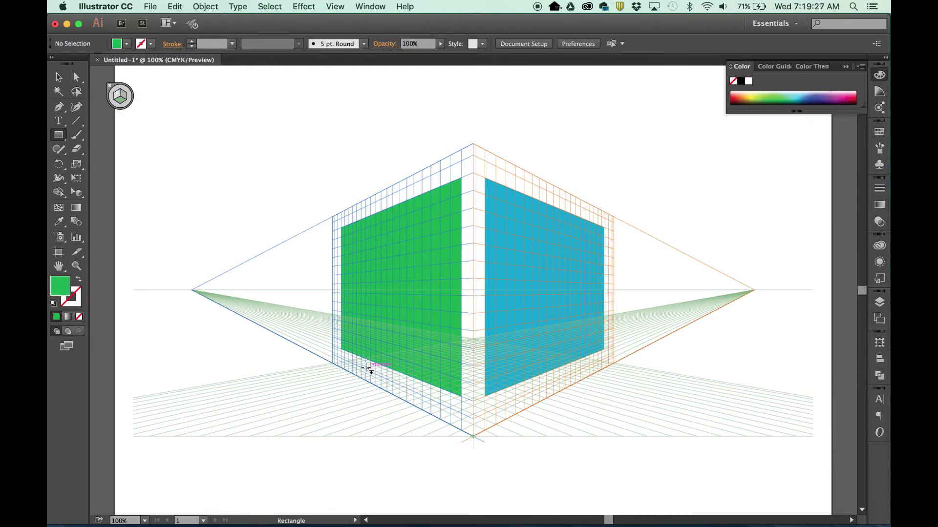
pyautogui.moveTo(365, 365); pyautogui.dragTo(585, 366)
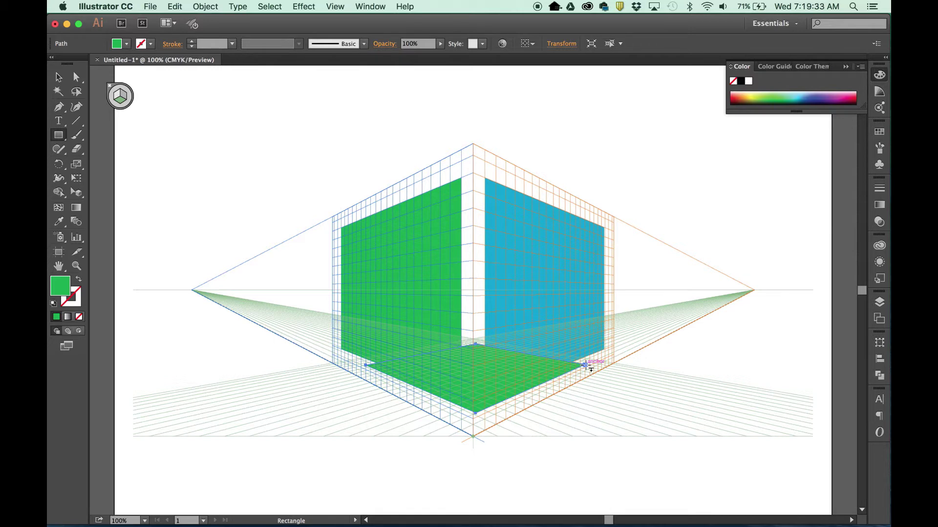
pyautogui.click(742, 98)
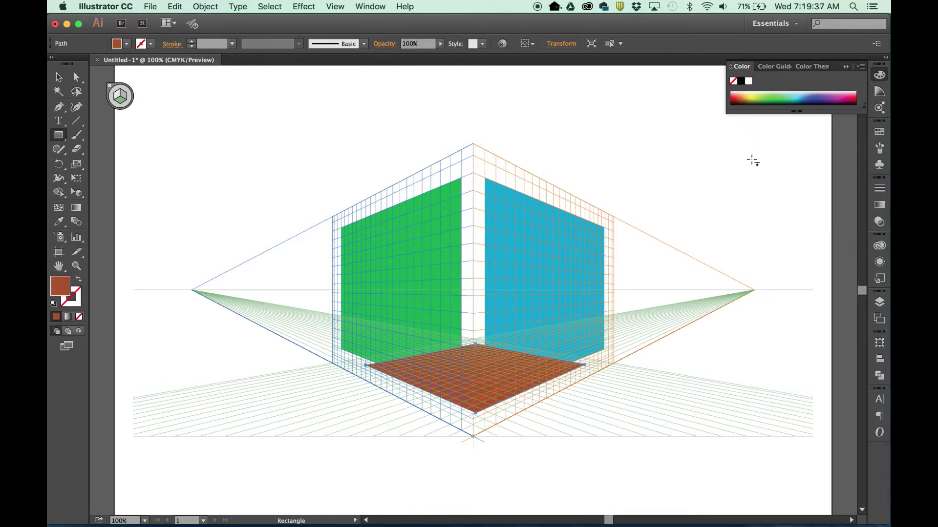
# Send the brown floor behind both walls, then deselect and reactivate the right wall plane
pyautogui.hotkey('shift', 'v')
pyautogui.press('super+shift+bracketleft')
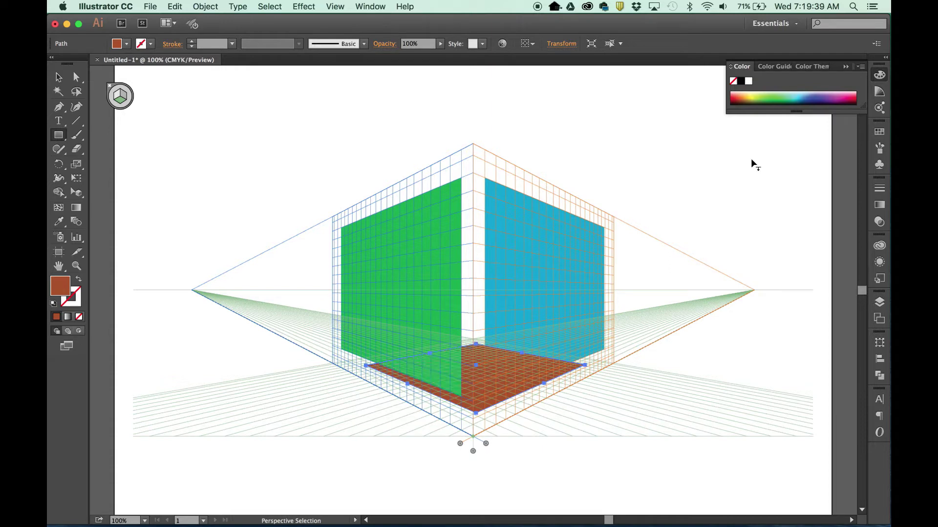
pyautogui.press('super+bracketleft')
pyautogui.press('m')
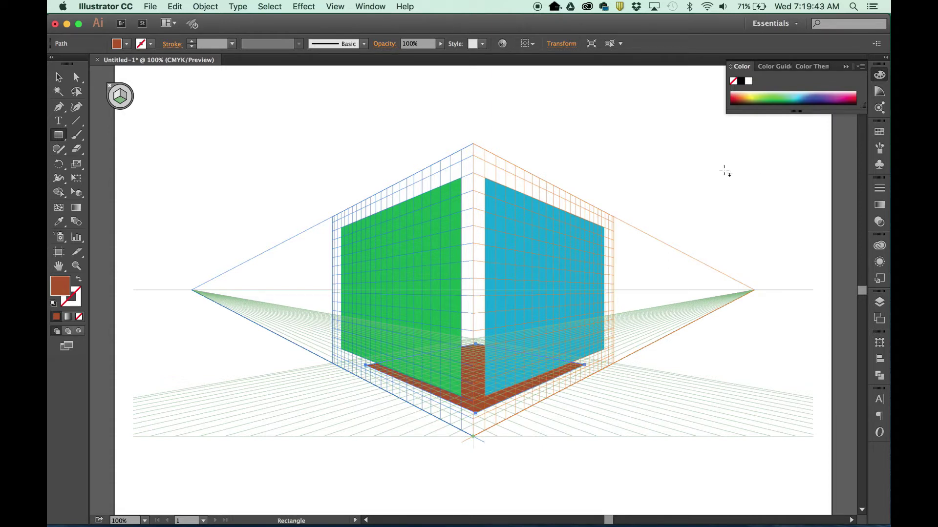
pyautogui.press('4')
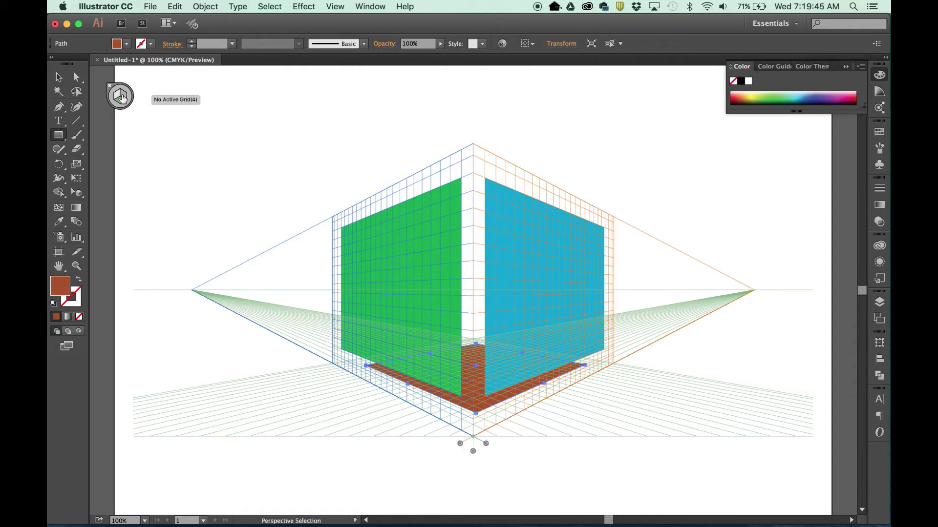
pyautogui.press('3')
pyautogui.press('super+shift+a')
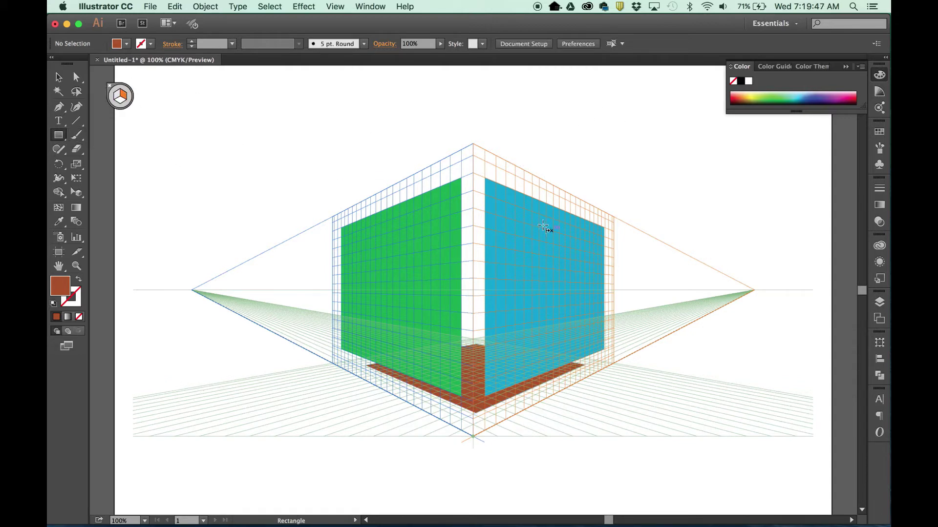
pyautogui.click(58, 138)
# Draw a brown circle on the right wall and slide it in perspective toward the corner
pyautogui.moveTo(58, 138); pyautogui.dragTo(90, 165)
pyautogui.moveTo(535, 234); pyautogui.dragTo(610, 316)
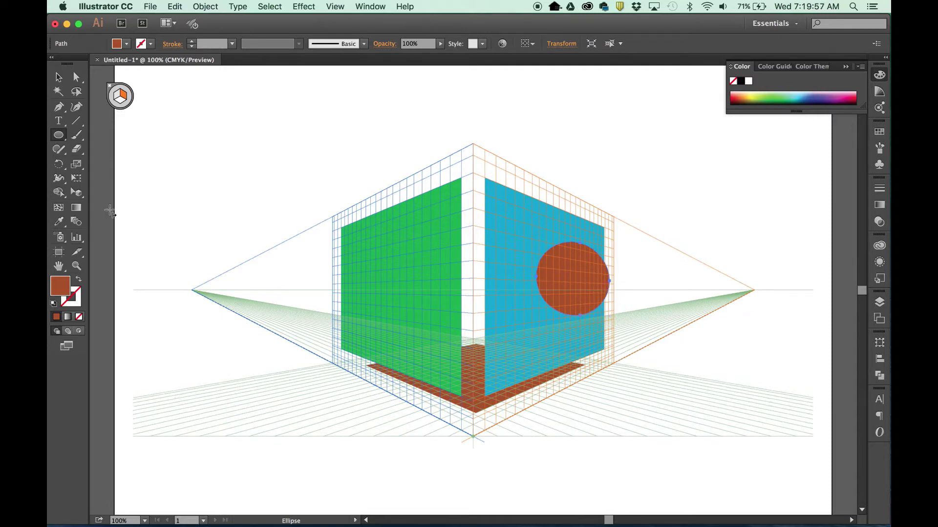
pyautogui.click(77, 193)
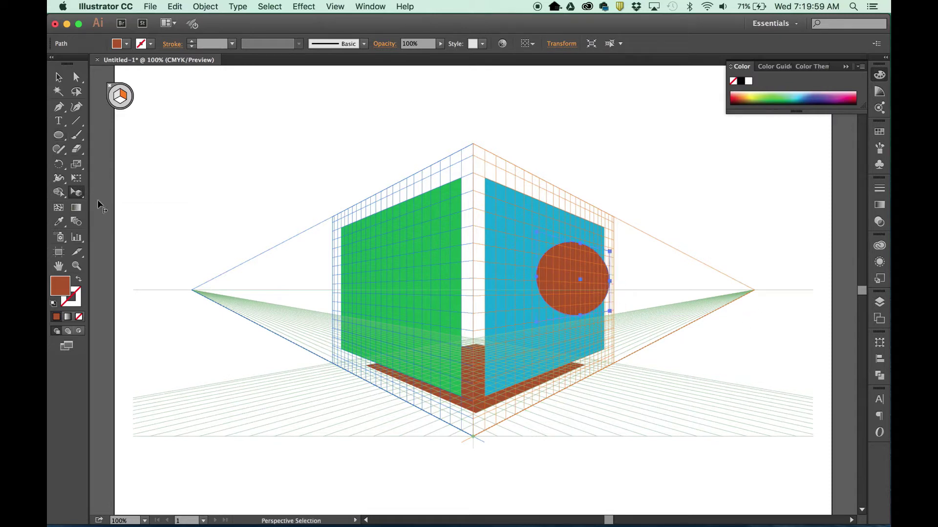
pyautogui.moveTo(584, 284); pyautogui.dragTo(570, 300)
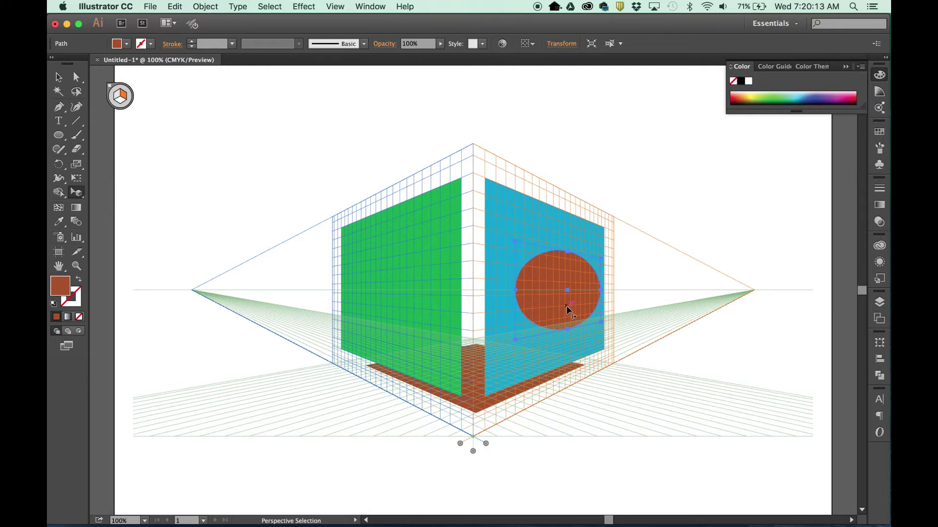
pyautogui.moveTo(567, 306); pyautogui.dragTo(510, 312)
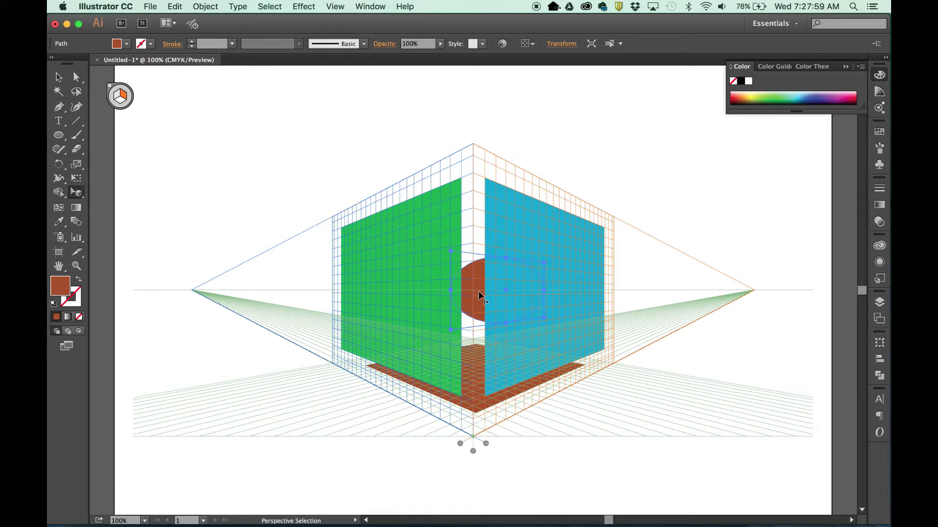
pyautogui.click(879, 302)
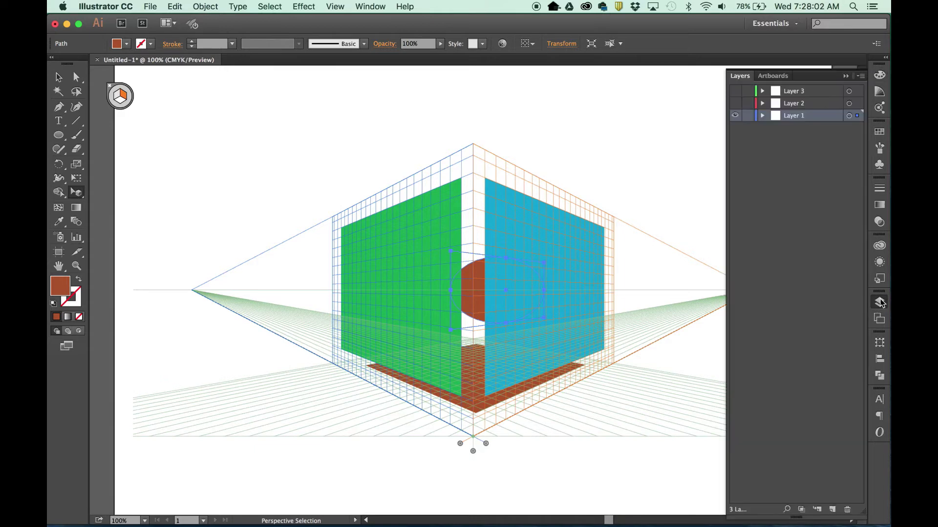
# Hide Layer 1, show the pink circles on Layer 3, and scale the circle pattern down
pyautogui.click(738, 117)
pyautogui.click(735, 92)
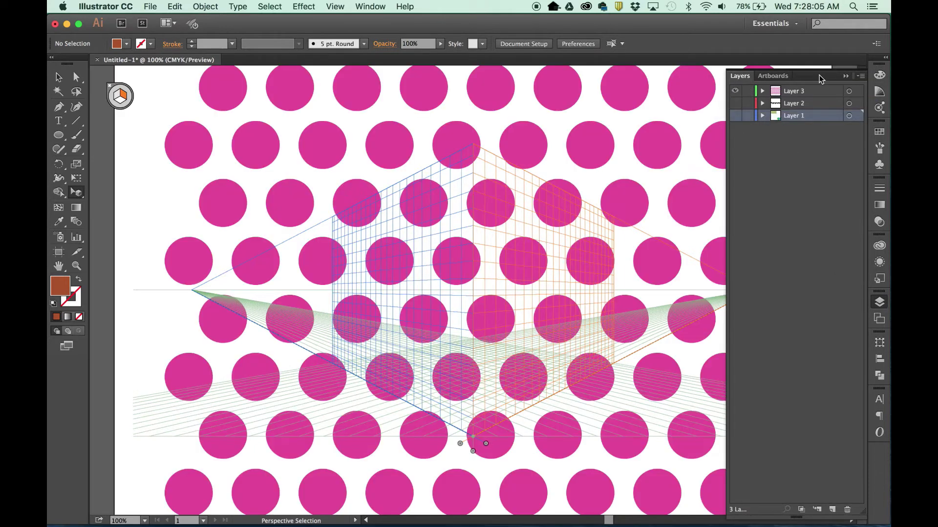
pyautogui.click(844, 75)
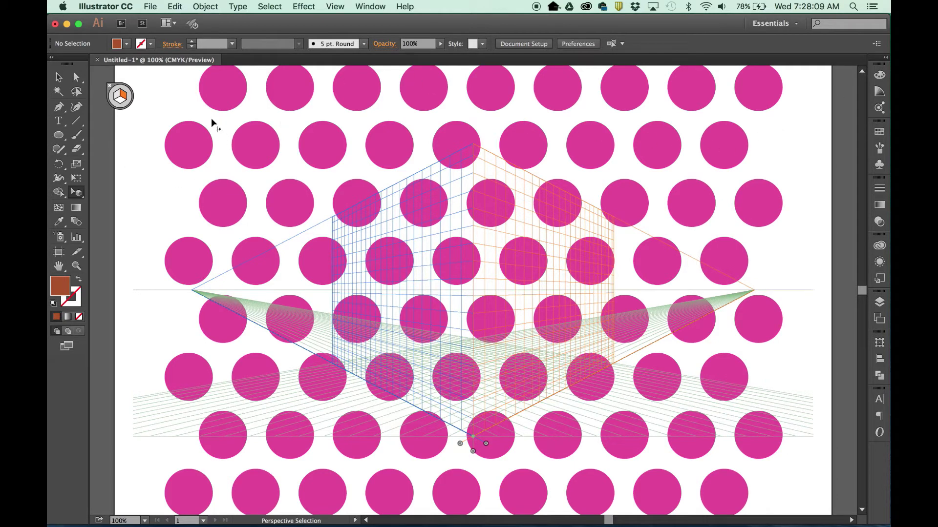
pyautogui.press('super+a')
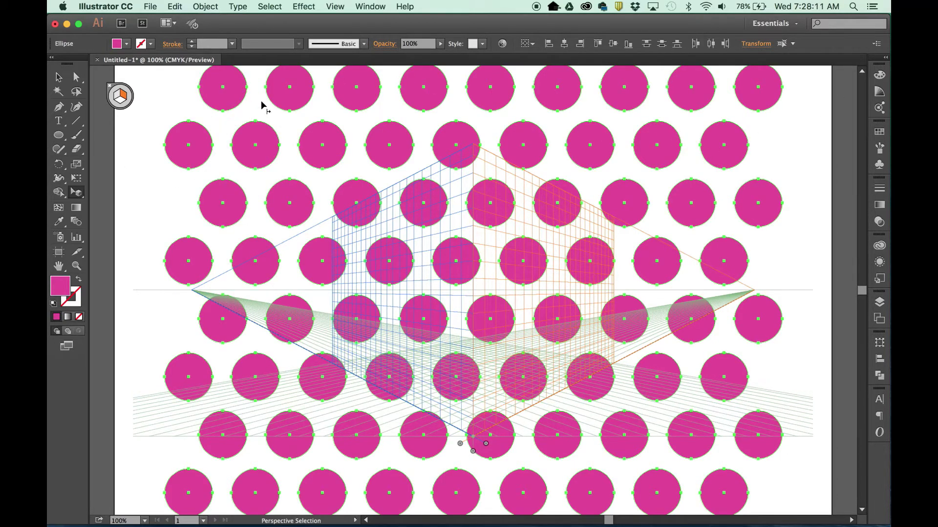
pyautogui.click(58, 77)
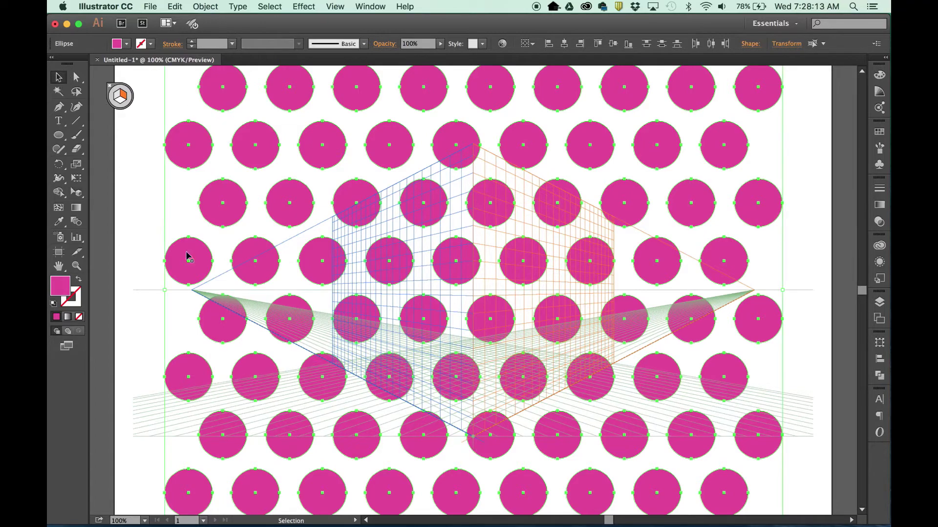
pyautogui.moveTo(164, 289); pyautogui.dragTo(311, 279)
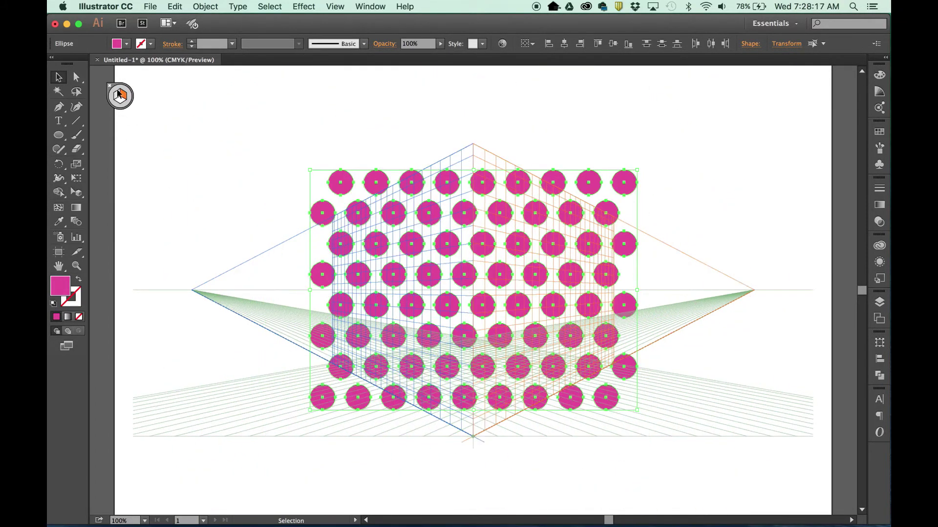
pyautogui.press('super+shift+a')
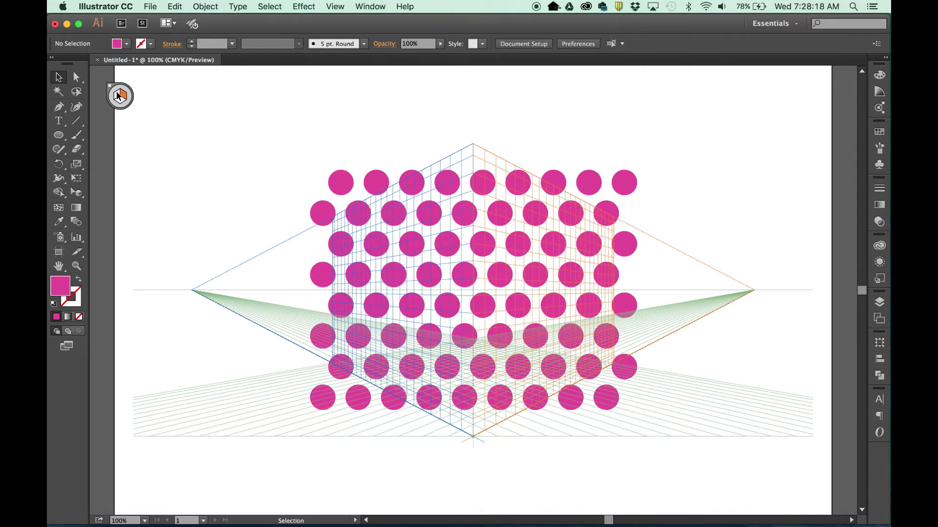
# Activate the left perspective plane and drag all the circles onto it
pyautogui.click(77, 194)
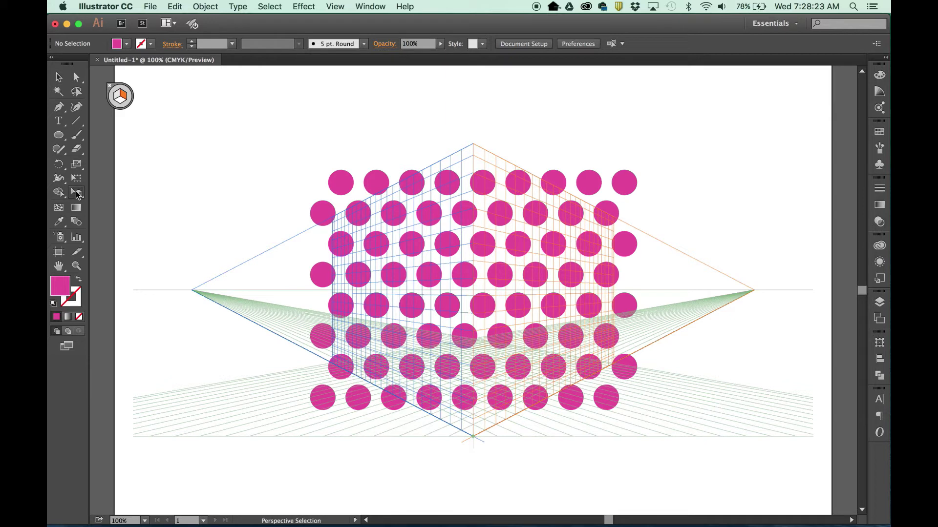
pyautogui.click(118, 98)
pyautogui.press('super+a')
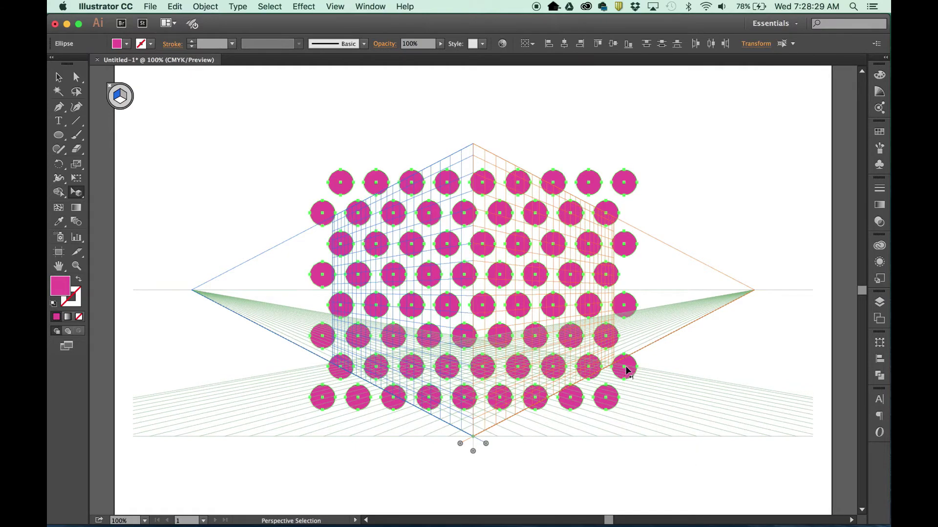
pyautogui.moveTo(433, 217); pyautogui.dragTo(386, 258)
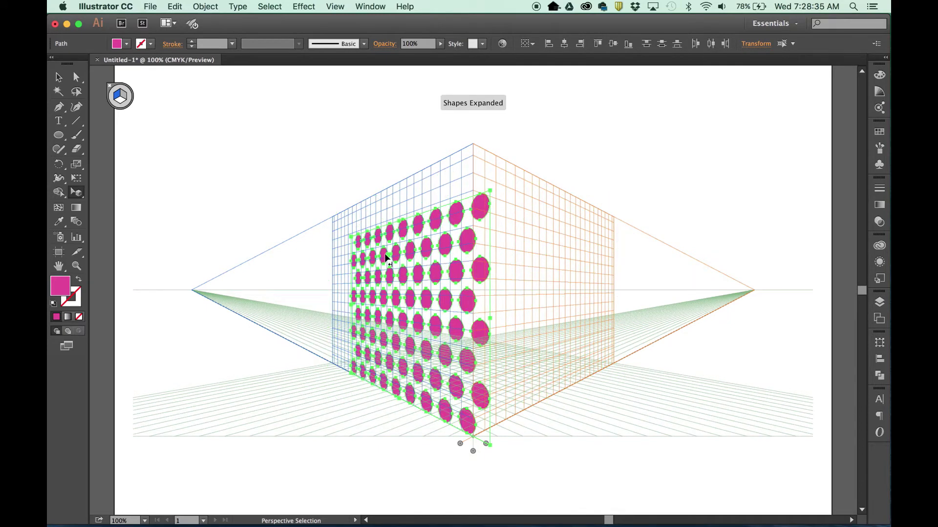
# Shift the circle grid up along the left wall plane and bring up the Color panel
pyautogui.click(416, 221)
pyautogui.moveTo(417, 222)
pyautogui.mouseDown()
pyautogui.moveTo(419, 122)
pyautogui.moveTo(413, 288)
pyautogui.moveTo(325, 254)
pyautogui.moveTo(249, 259)
pyautogui.moveTo(402, 253)
pyautogui.moveTo(410, 206)
pyautogui.mouseUp()
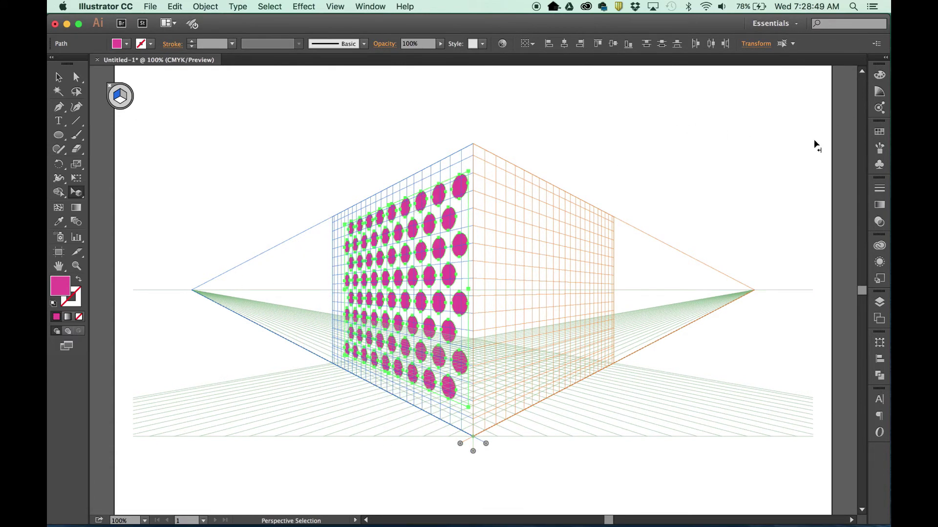
pyautogui.click(879, 75)
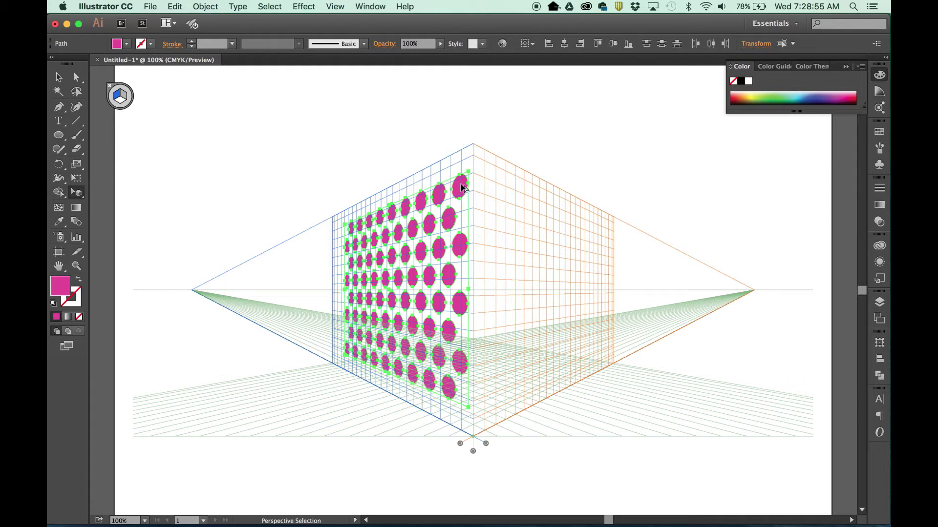
# Alt-drag a copy of the circle grid, fill it green, and enlarge it on the left wall
pyautogui.moveTo(462, 188); pyautogui.dragTo(299, 253)
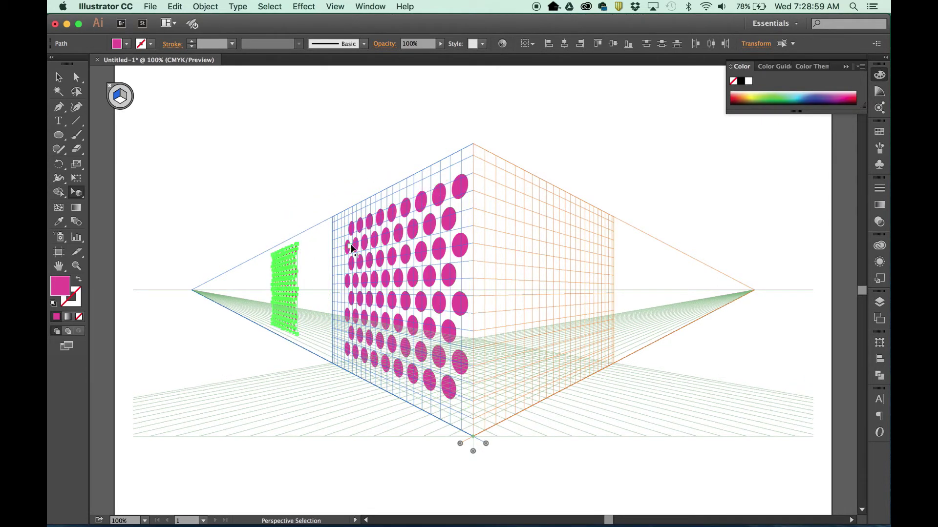
pyautogui.click(778, 100)
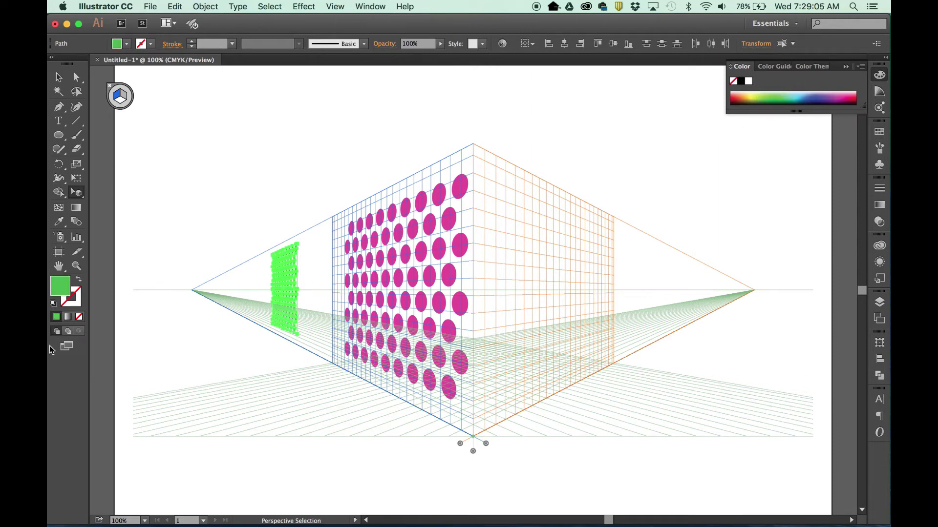
pyautogui.moveTo(292, 288); pyautogui.dragTo(218, 291)
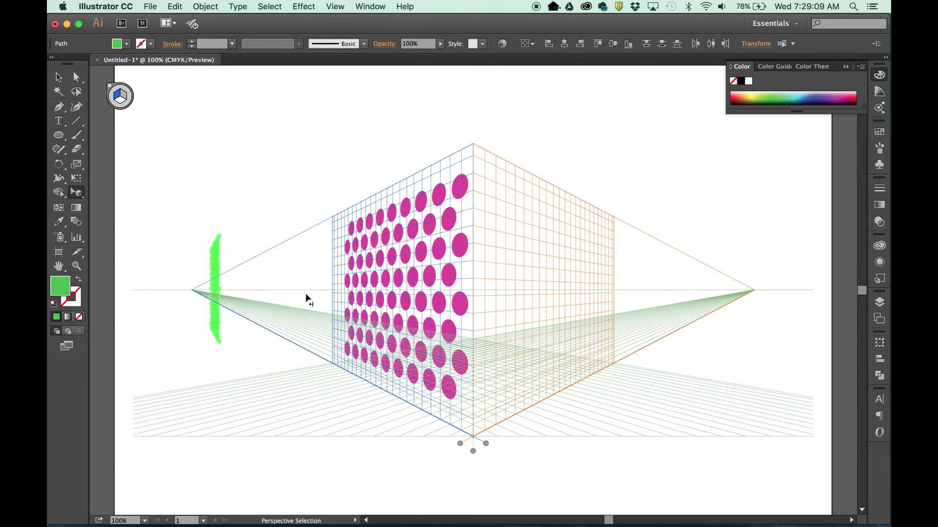
pyautogui.moveTo(215, 267); pyautogui.dragTo(432, 255)
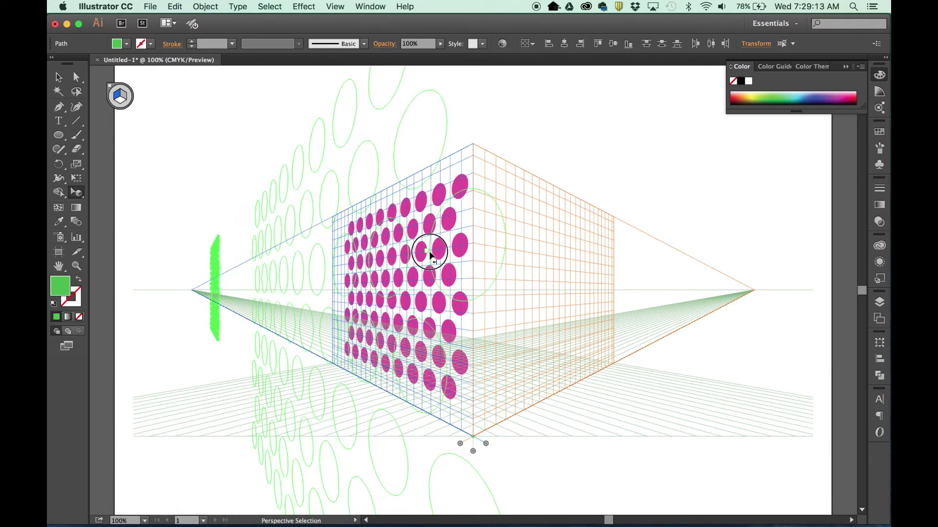
pyautogui.moveTo(430, 255); pyautogui.dragTo(410, 252)
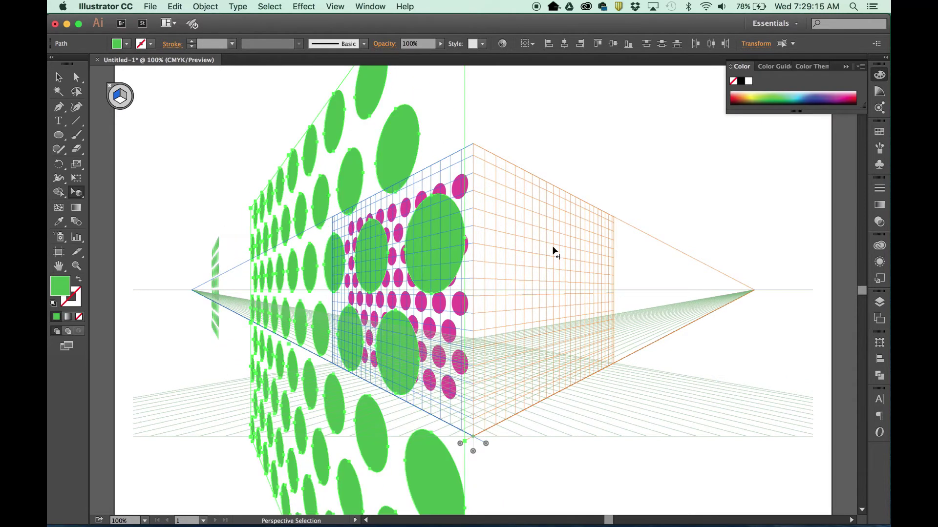
# Recolor the copy purple, place it on the right wall, then hide the grid and deselect
pyautogui.click(830, 96)
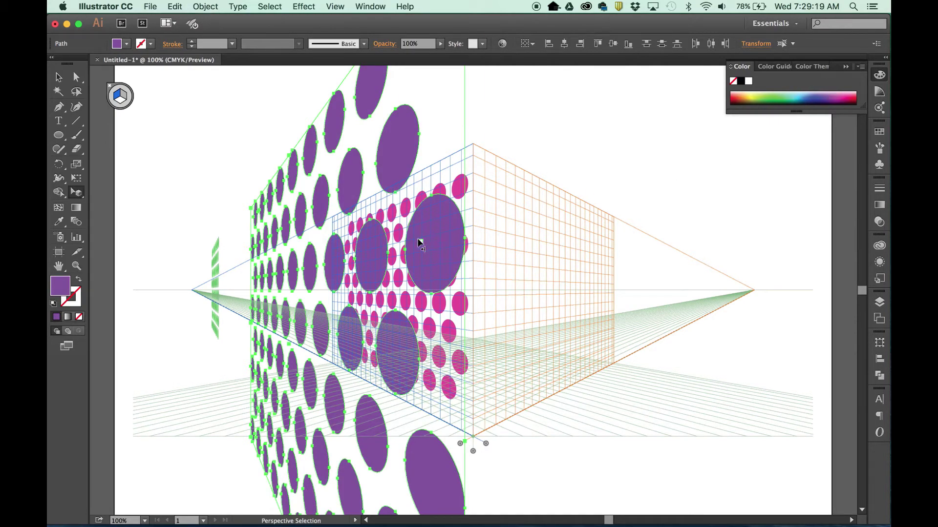
pyautogui.moveTo(442, 236); pyautogui.dragTo(592, 215)
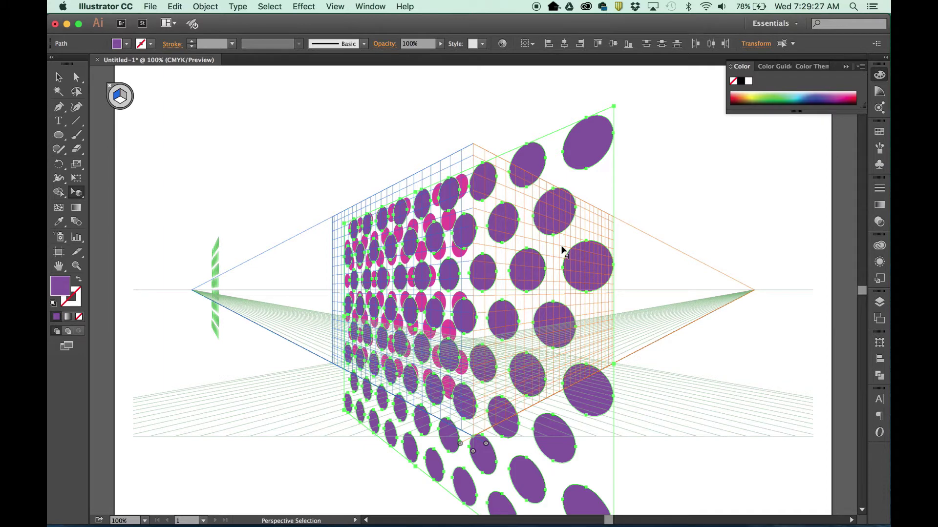
pyautogui.moveTo(596, 272); pyautogui.dragTo(677, 238)
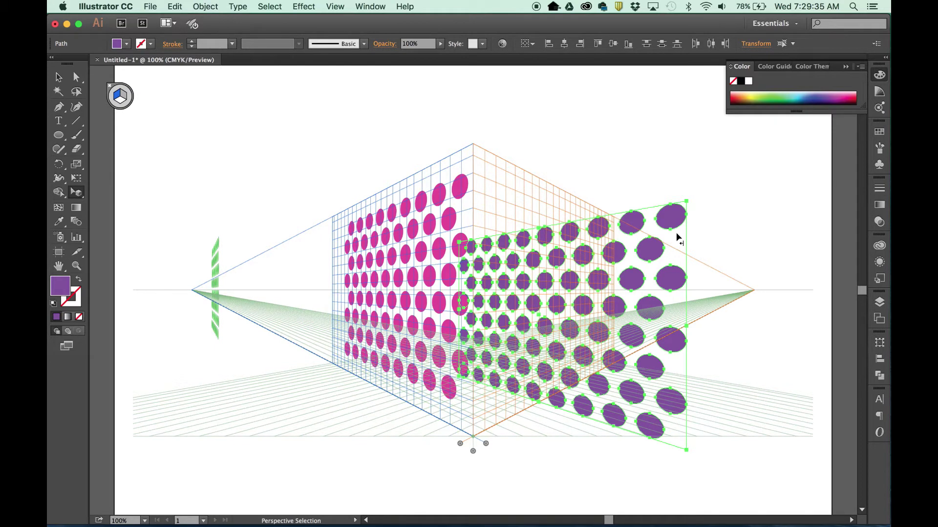
pyautogui.press('super')
pyautogui.press('super+shift+i')
pyautogui.click(58, 77)
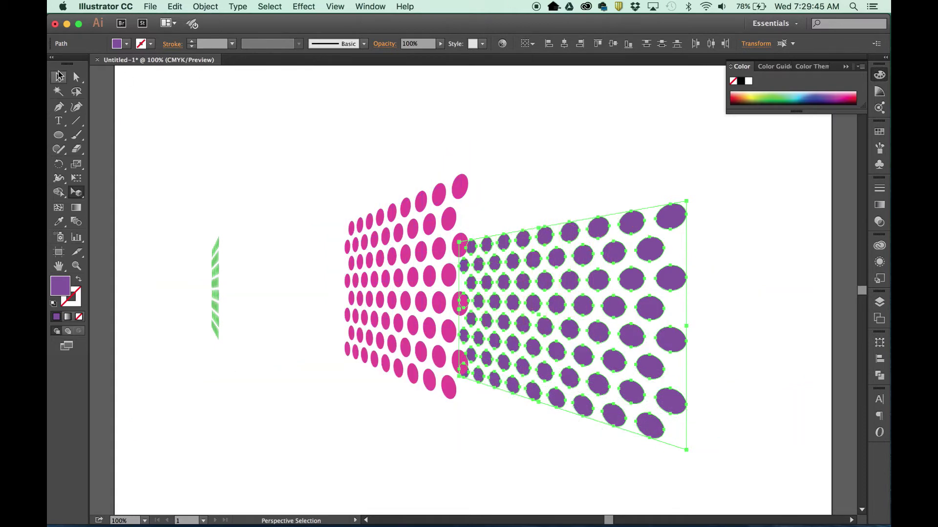
pyautogui.click(315, 142)
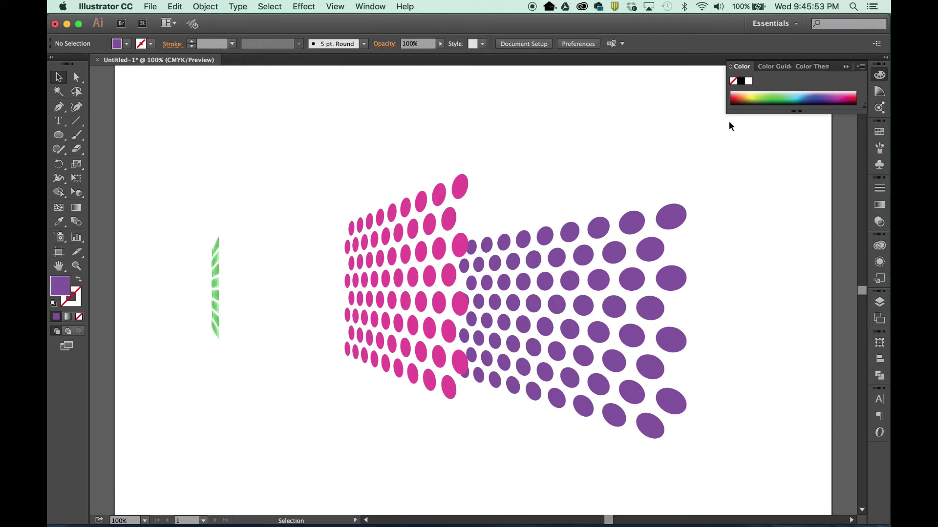
# Hide the dot layer, show the Typography layer, move the text top-left, and show the grid
pyautogui.click(846, 67)
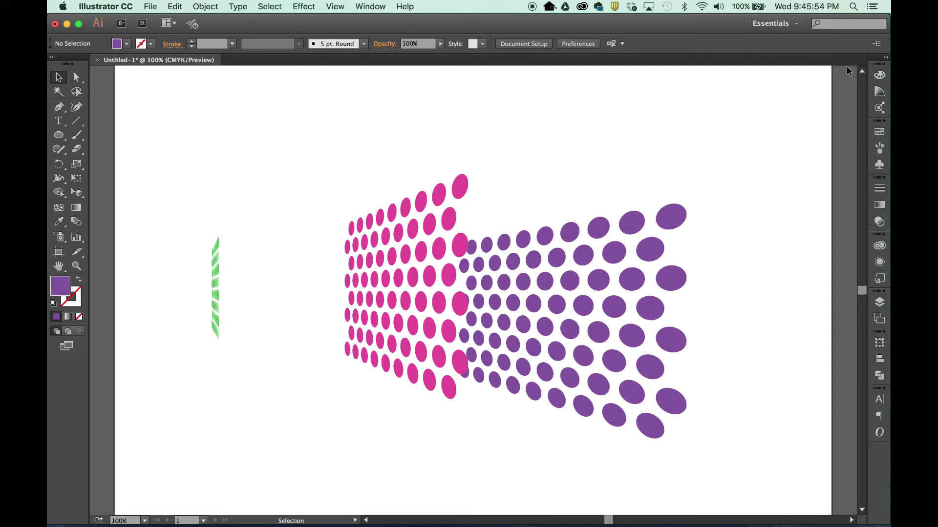
pyautogui.click(878, 303)
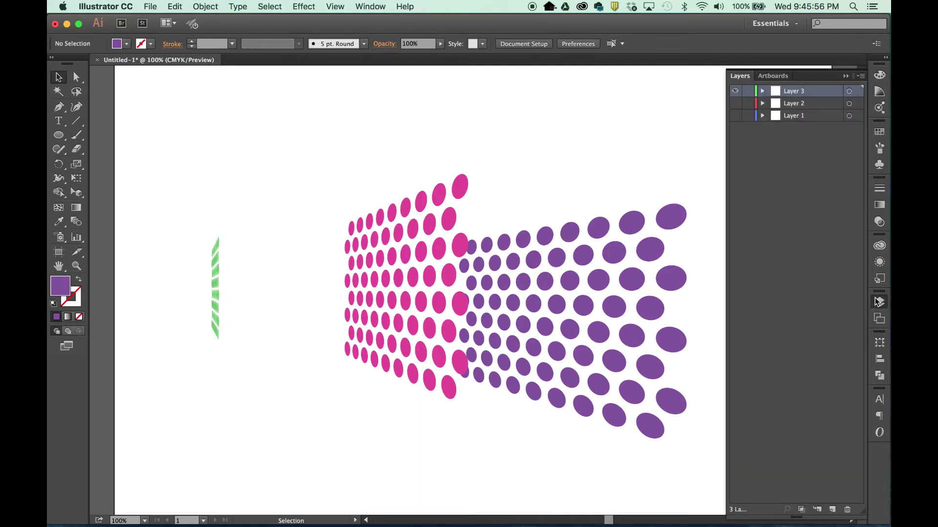
pyautogui.keyDown('super'); pyautogui.click(736, 92); pyautogui.keyUp('super')
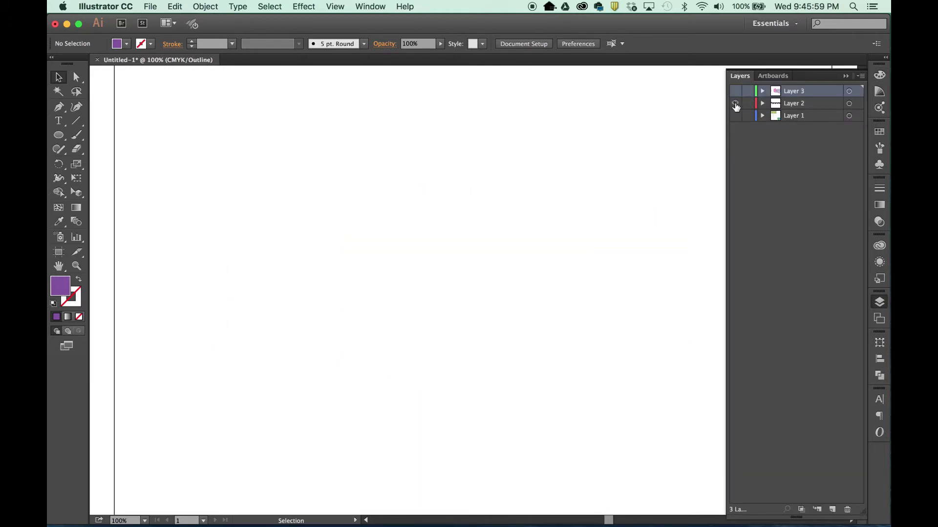
pyautogui.keyDown('super'); pyautogui.click(735, 104); pyautogui.keyUp('super')
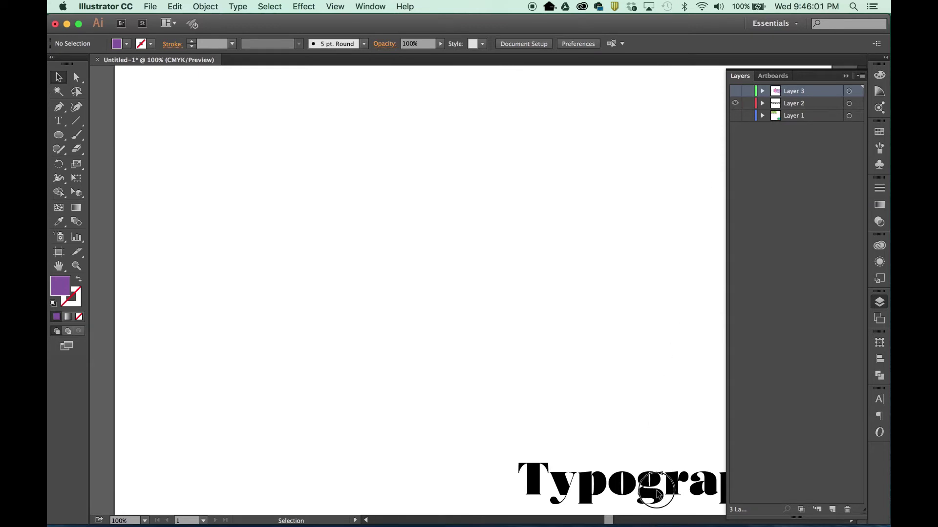
pyautogui.moveTo(657, 494); pyautogui.dragTo(285, 116)
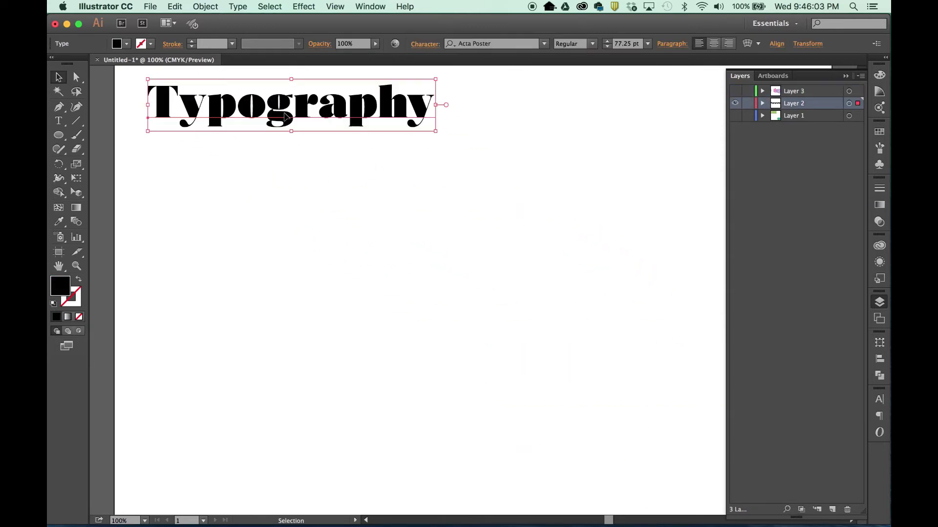
pyautogui.press('super+shift+i')
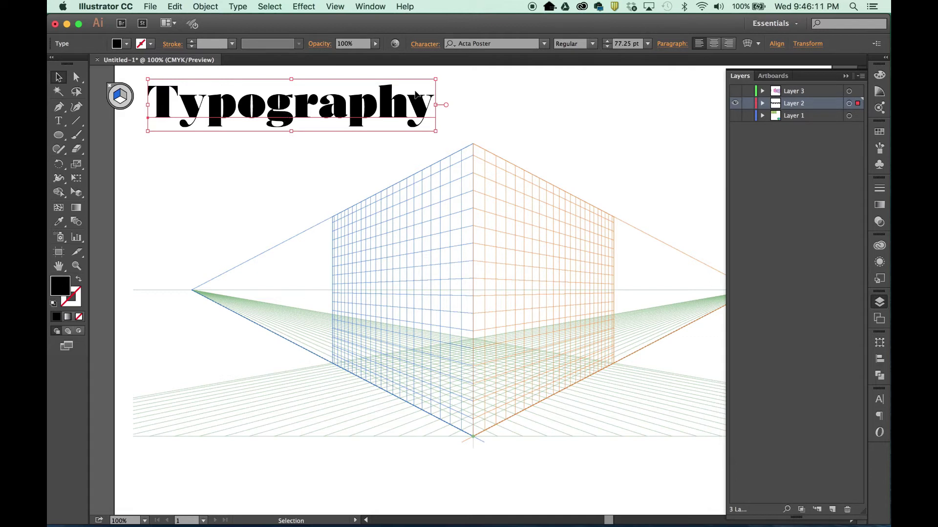
pyautogui.click(846, 76)
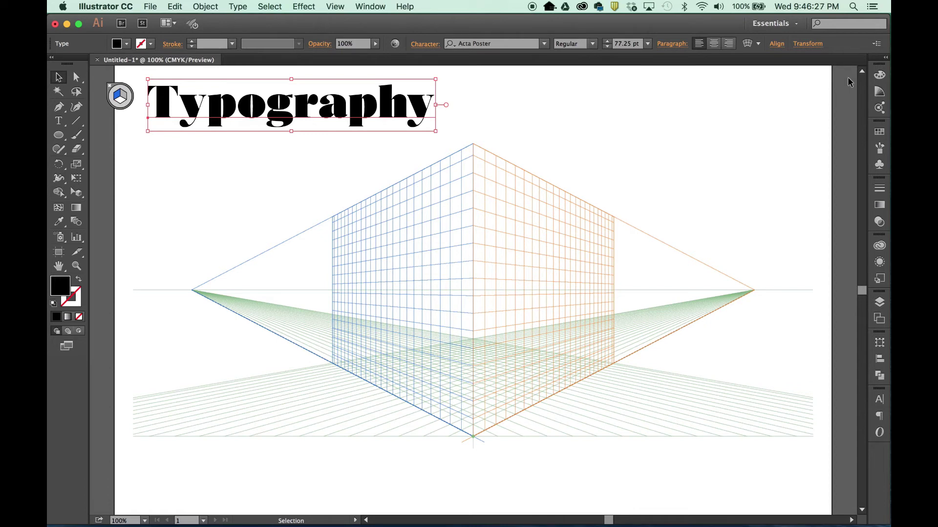
pyautogui.click(76, 194)
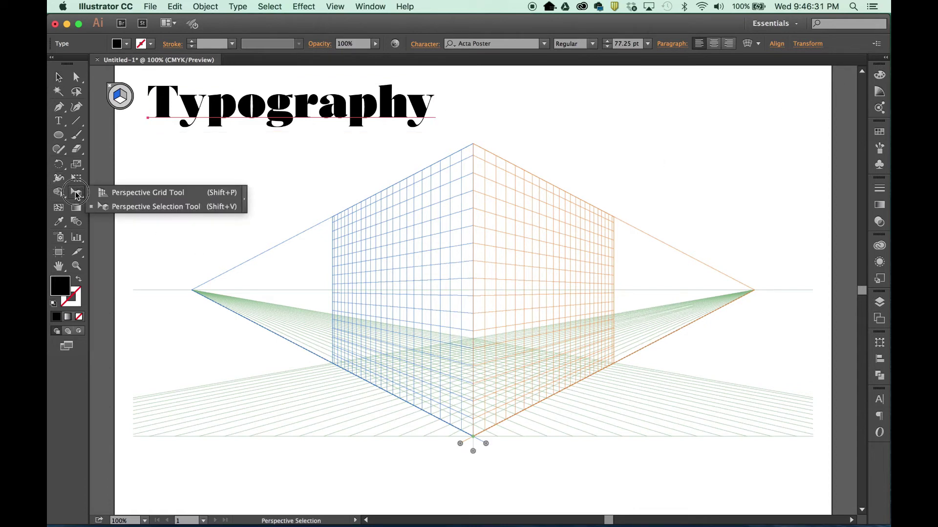
# Place the word Typography onto the left perspective plane and slide it up the wall
pyautogui.click(170, 208)
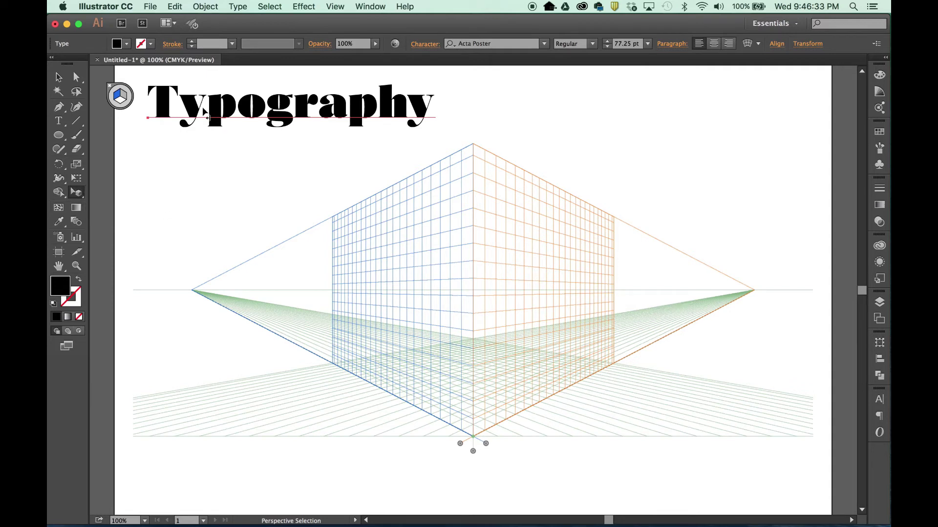
pyautogui.click(218, 116)
pyautogui.moveTo(218, 116); pyautogui.dragTo(382, 350)
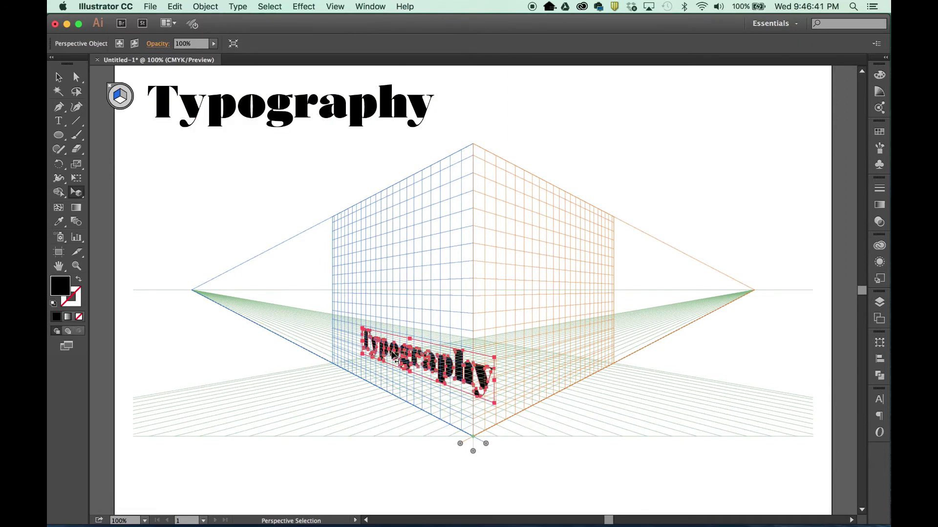
pyautogui.click(382, 358)
pyautogui.moveTo(382, 358); pyautogui.dragTo(441, 272)
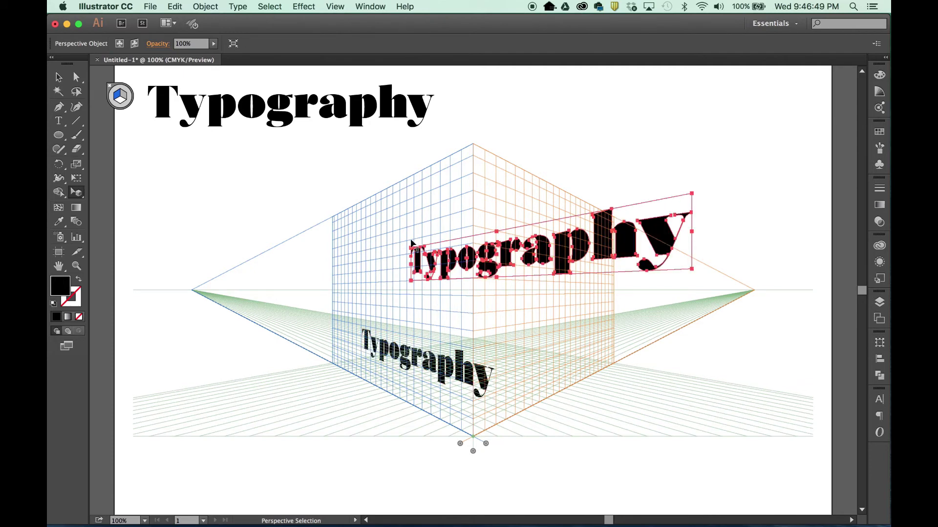
# Option-drag Typography copies: a larger one on the right plane and one higher up the grid
pyautogui.moveTo(412, 242); pyautogui.dragTo(380, 222)
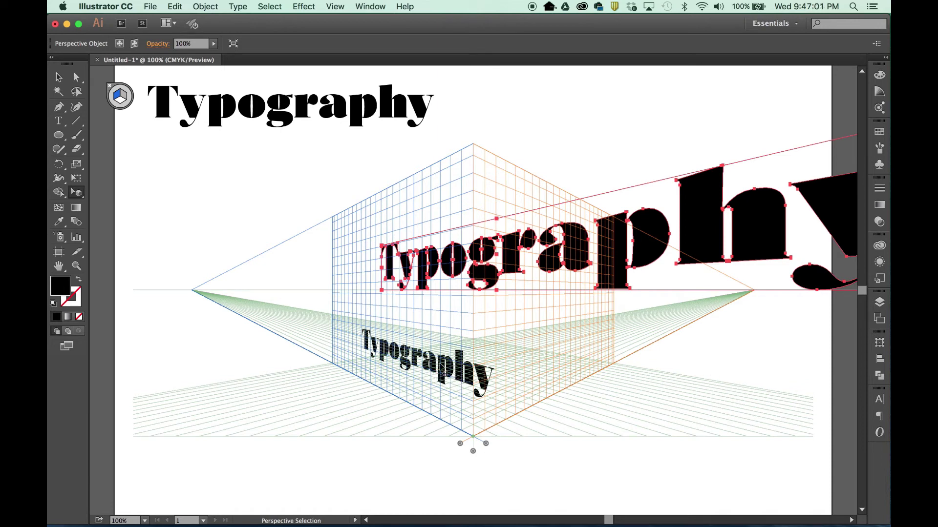
pyautogui.click(461, 376)
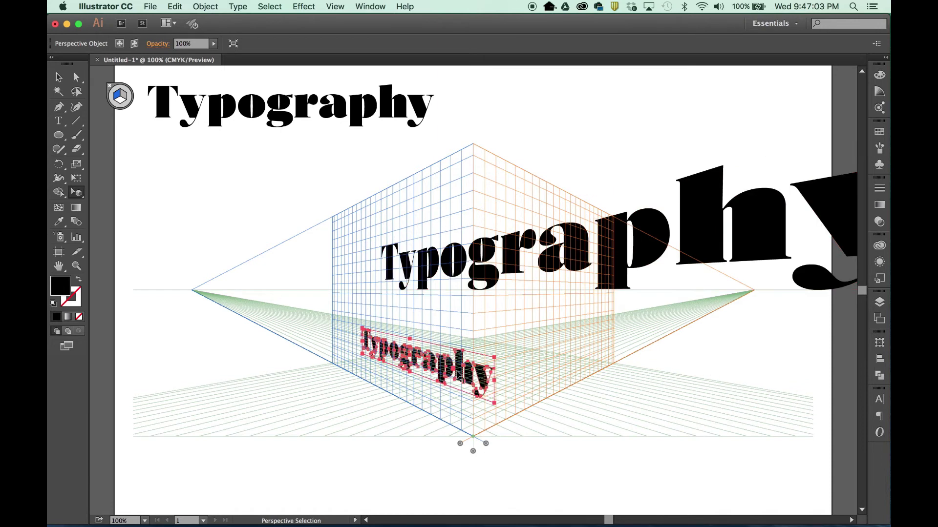
pyautogui.moveTo(461, 376); pyautogui.dragTo(322, 316)
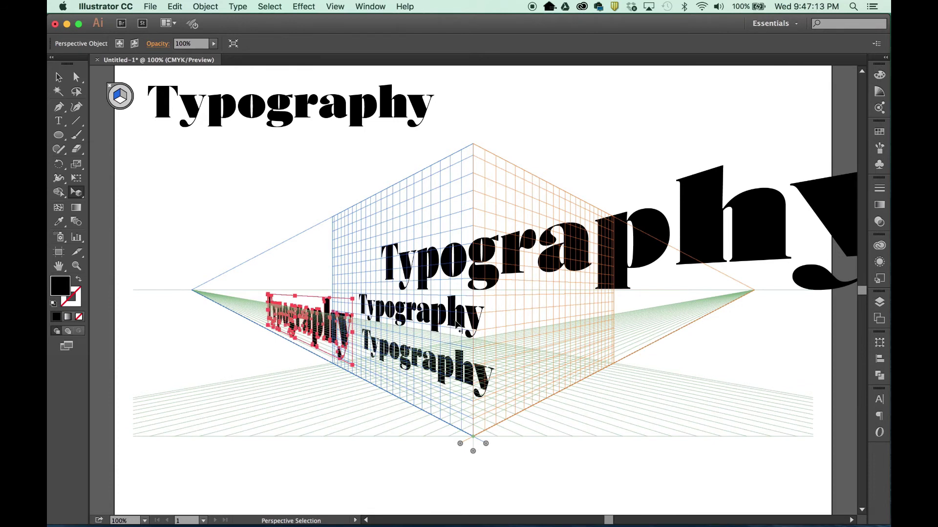
pyautogui.moveTo(459, 331); pyautogui.dragTo(537, 210)
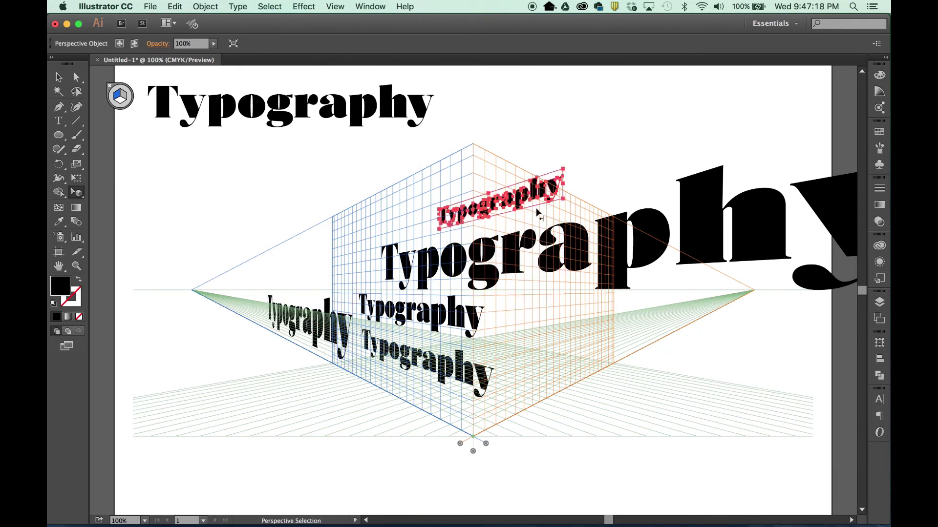
pyautogui.click(486, 376)
# Enlarge the lower Typography, then add an enlarged right-plane copy shifted toward the left horizon
pyautogui.moveTo(494, 361); pyautogui.dragTo(557, 338)
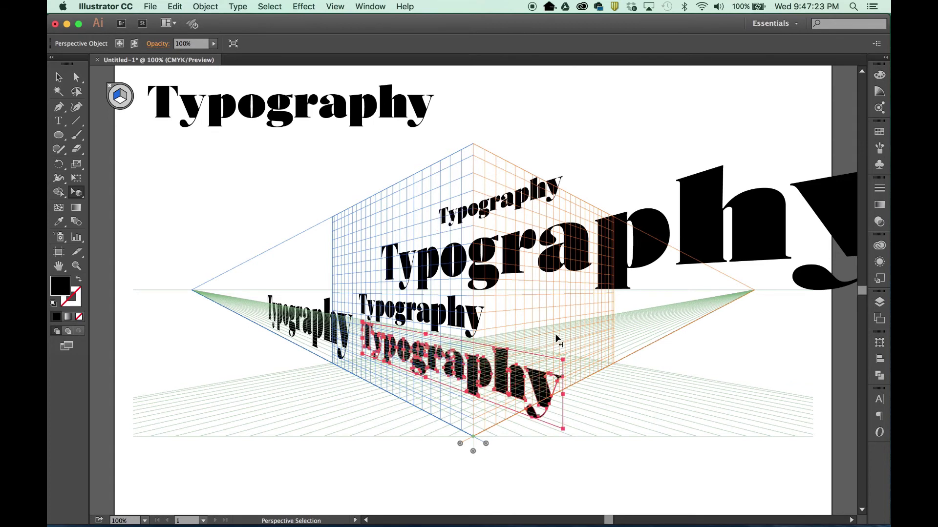
pyautogui.click(125, 97)
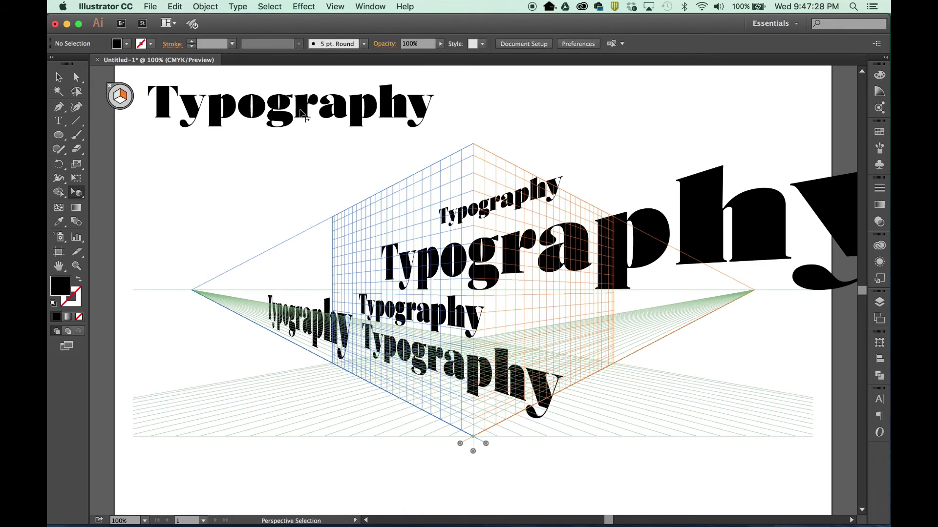
pyautogui.moveTo(302, 114); pyautogui.dragTo(562, 323)
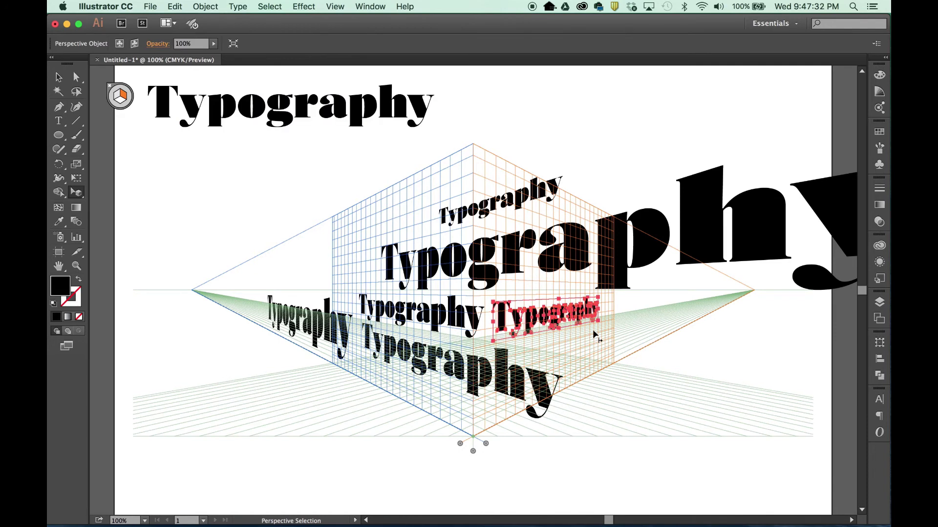
pyautogui.moveTo(601, 323); pyautogui.dragTo(631, 337)
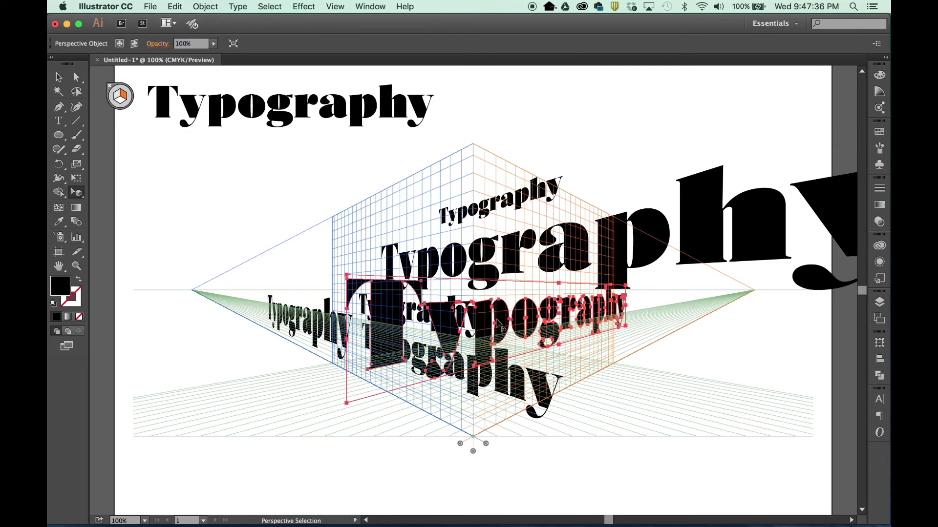
pyautogui.moveTo(507, 319); pyautogui.dragTo(448, 257)
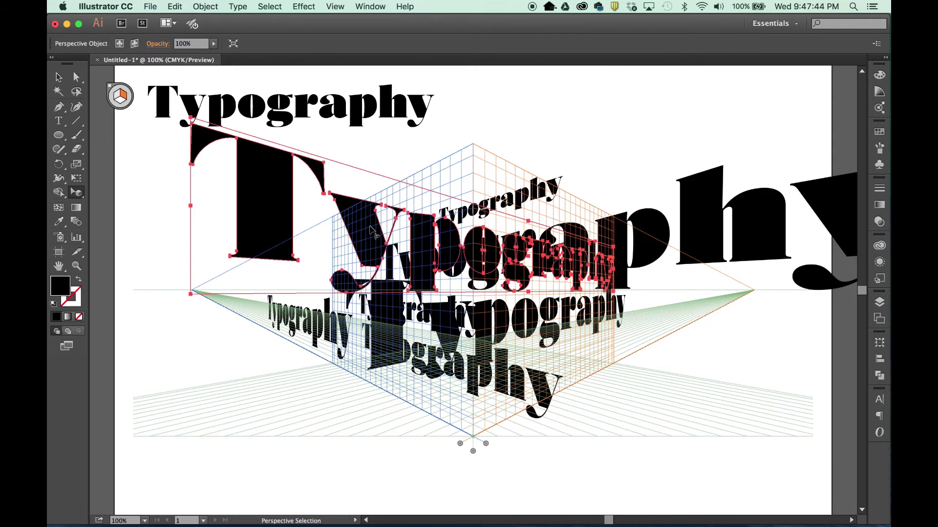
pyautogui.moveTo(274, 204); pyautogui.dragTo(209, 202)
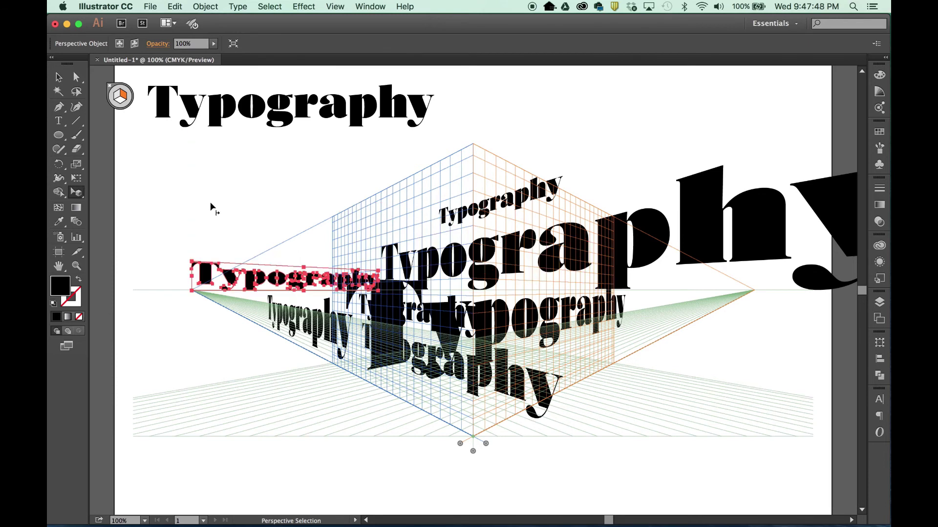
pyautogui.press('super+shift+i')
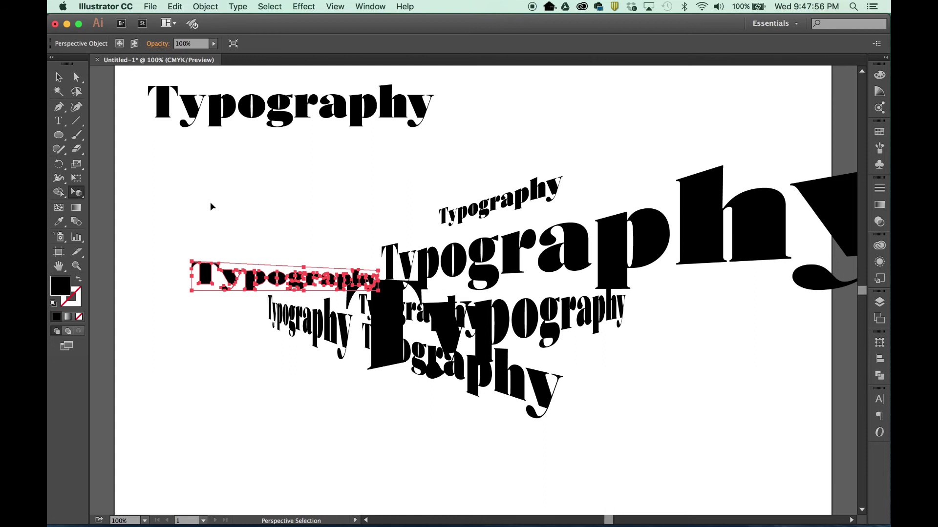
pyautogui.press('super')
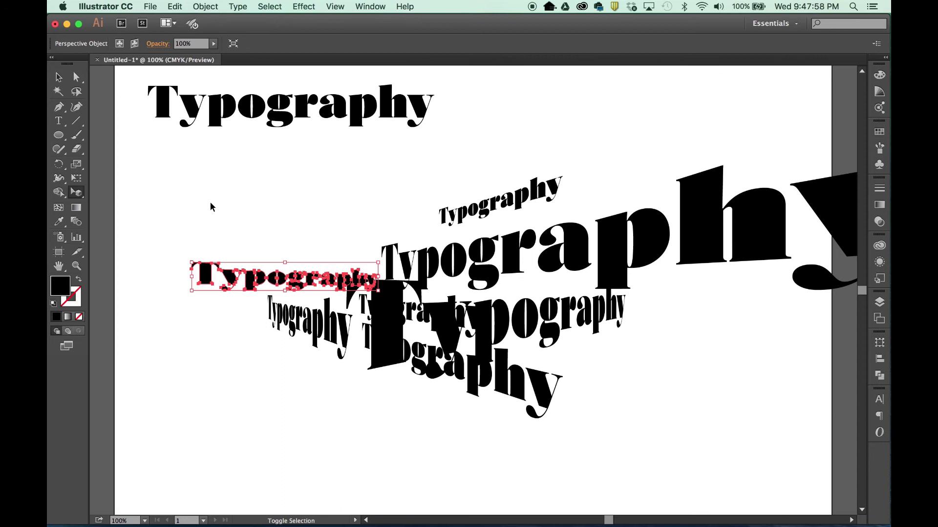
pyautogui.press('super+shift+i')
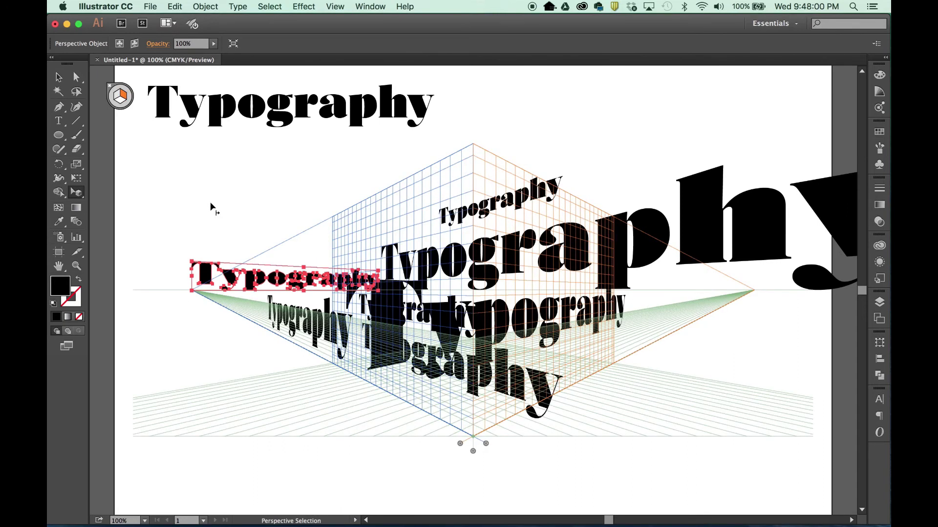
# Lock the perspective grid's station point via View > Perspective Grid
pyautogui.click(338, 7)
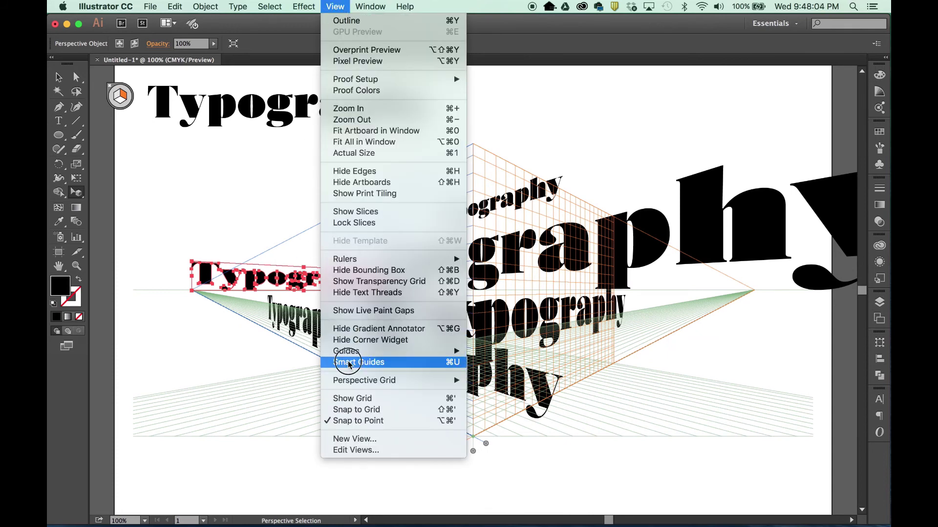
pyautogui.moveTo(349, 381)
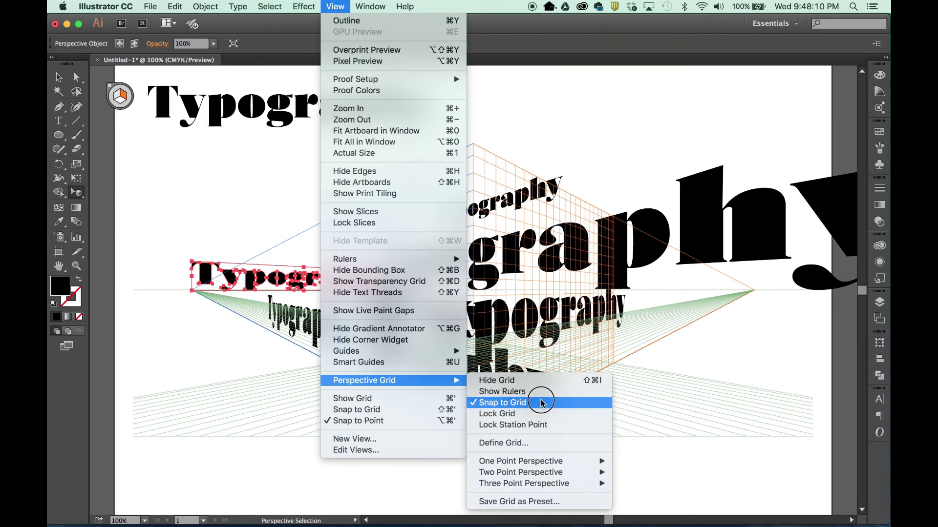
pyautogui.click(540, 426)
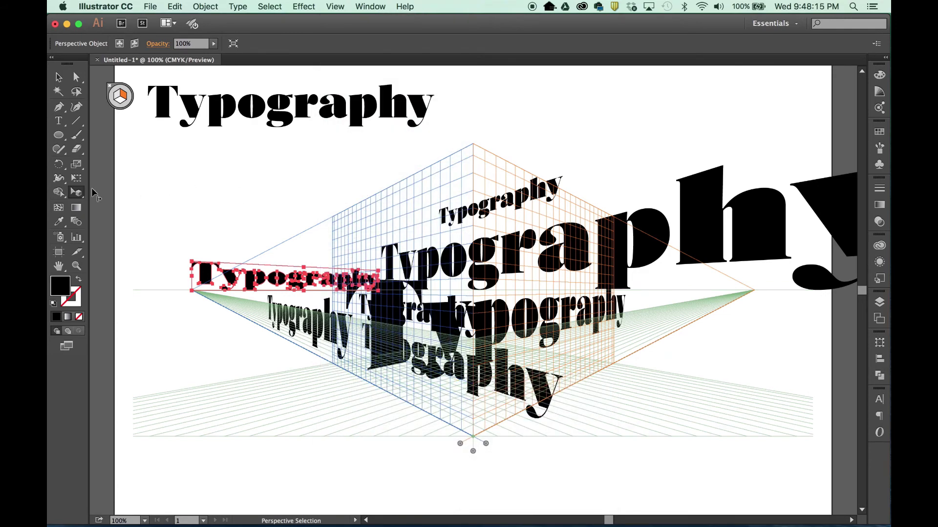
# Raise the horizon and ground line, and move the right vanishing point farther right
pyautogui.moveTo(74, 195); pyautogui.dragTo(98, 185)
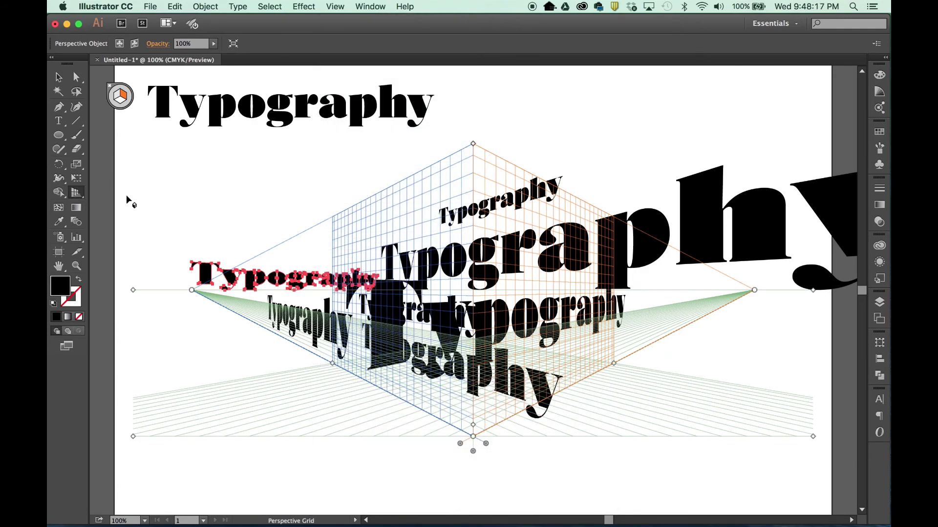
pyautogui.moveTo(132, 289); pyautogui.dragTo(180, 359)
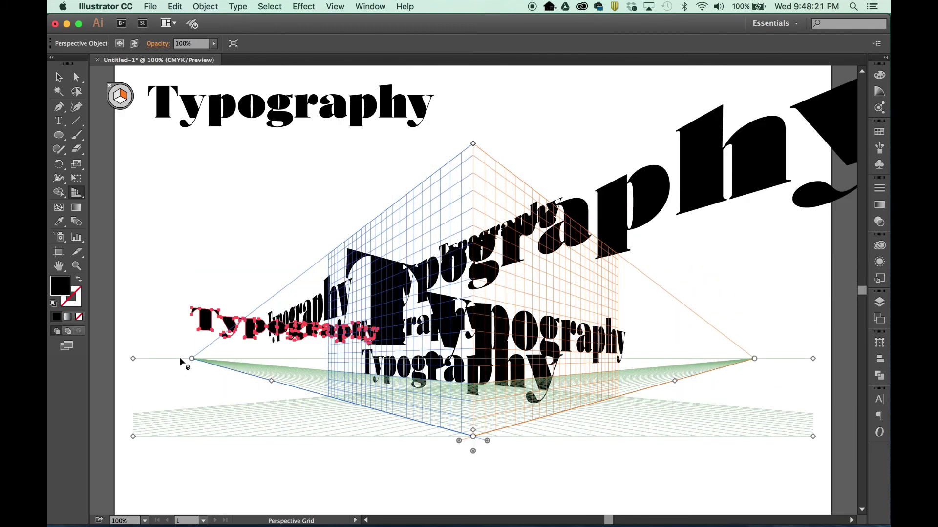
pyautogui.moveTo(134, 359); pyautogui.dragTo(143, 261)
pyautogui.moveTo(144, 213); pyautogui.dragTo(142, 204)
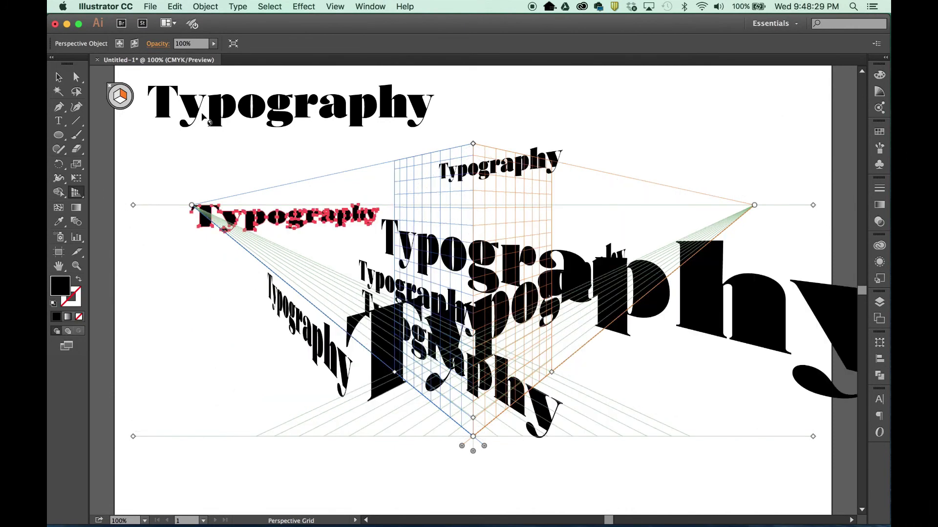
pyautogui.moveTo(474, 452); pyautogui.dragTo(600, 429)
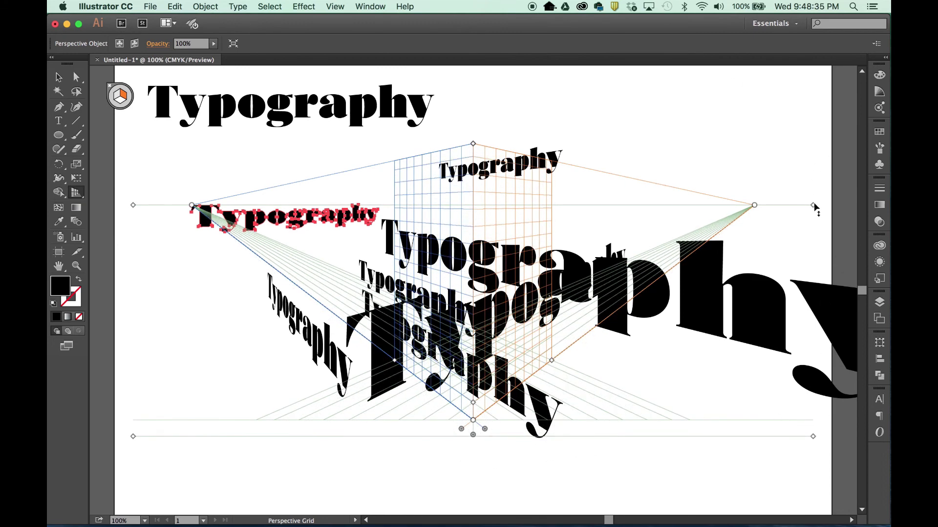
pyautogui.moveTo(815, 211); pyautogui.dragTo(552, 209)
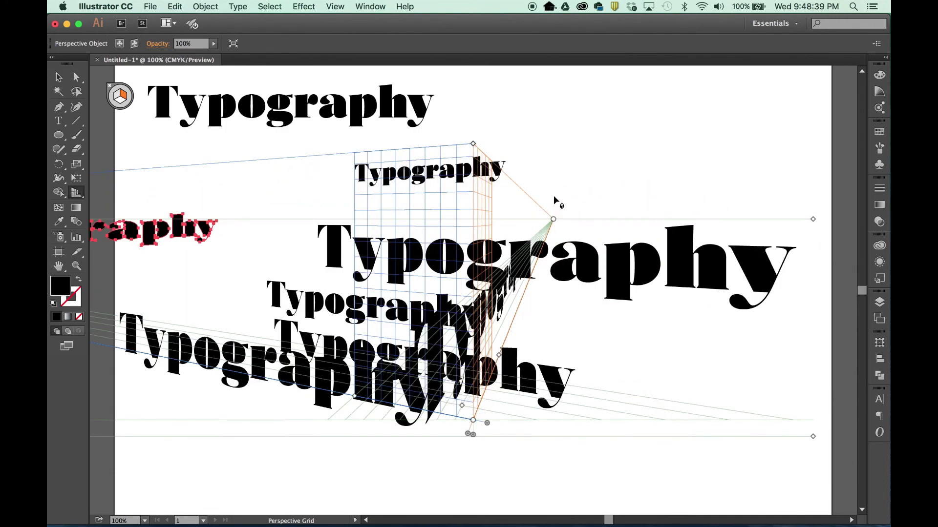
pyautogui.moveTo(553, 219); pyautogui.dragTo(649, 218)
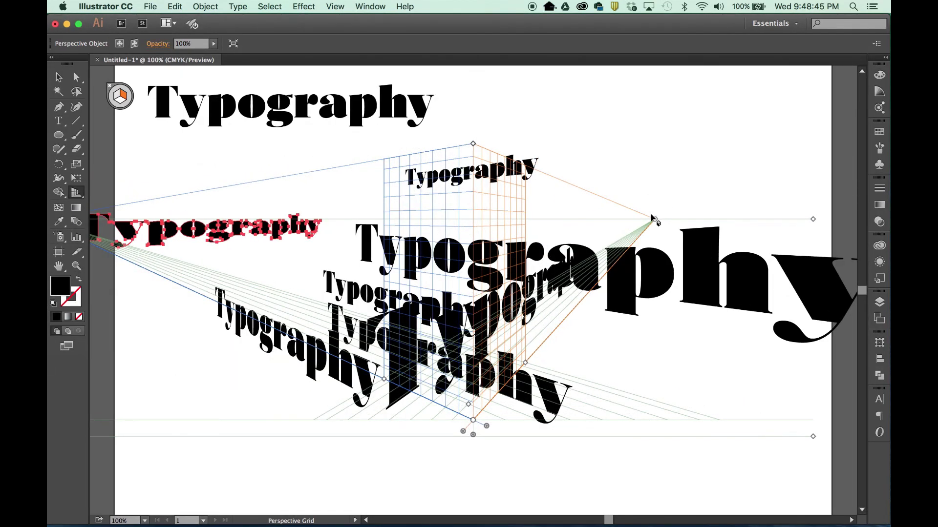
# Hide the perspective grid with Shift+Cmd+I
pyautogui.hotkey('shift', 'v')
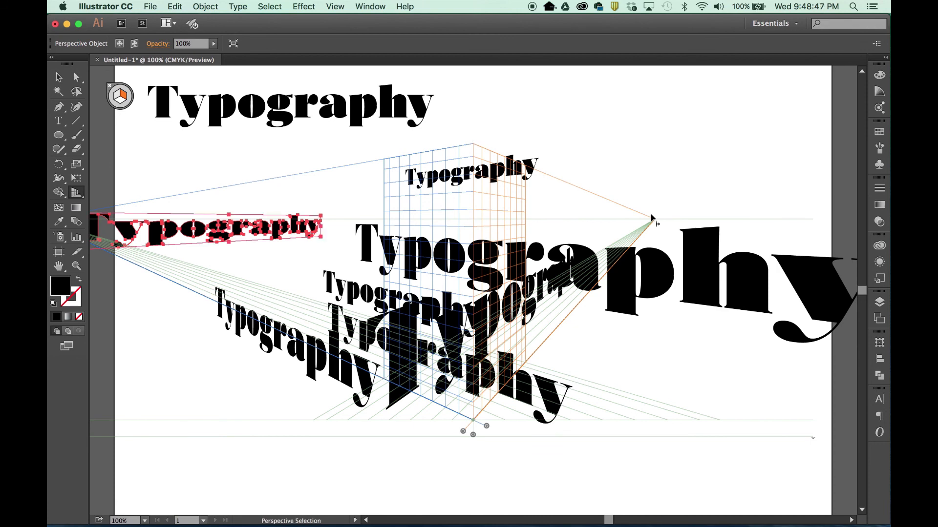
pyautogui.press('super+shift+i')
pyautogui.hotkey('shift', 'p')
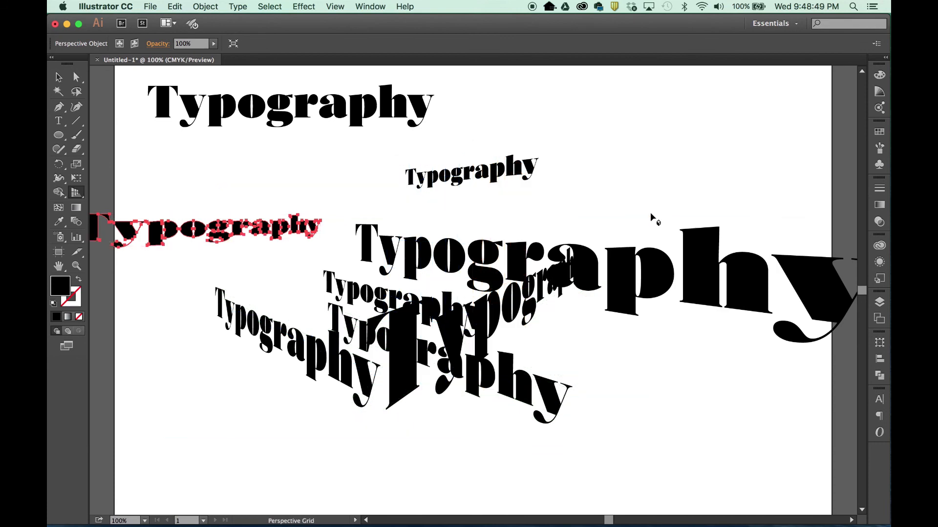